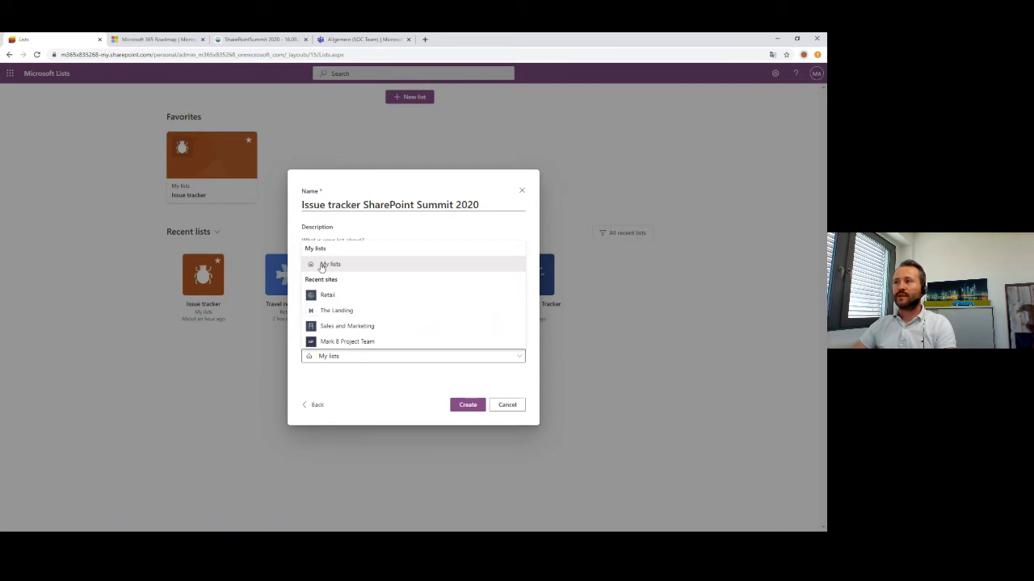
Create the "Issue tracker SharePoint Summit 2020" list in My lists and highlight the personal site part of its URL
left_click(468, 407)
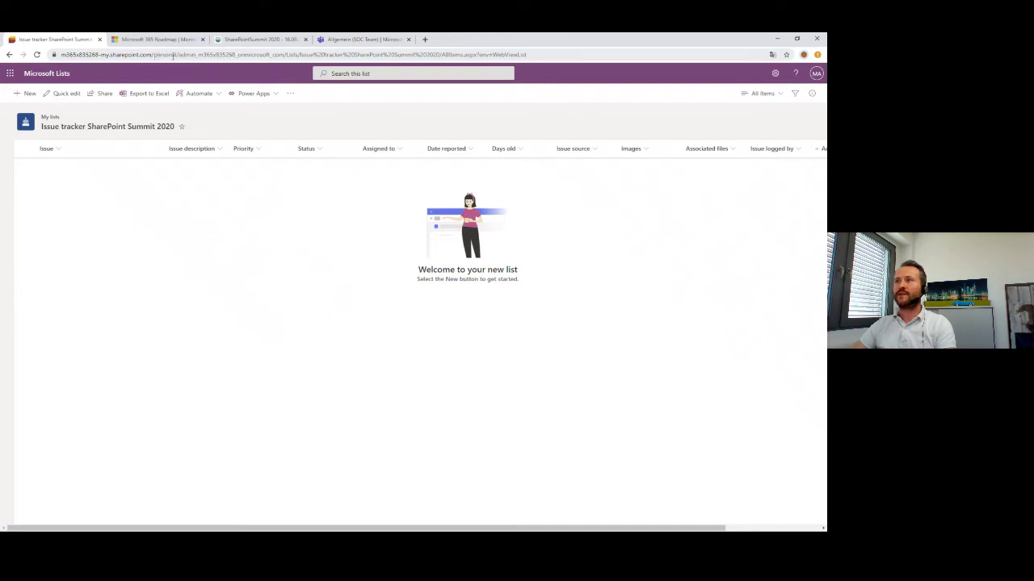
left_click_drag(155, 55, 285, 54)
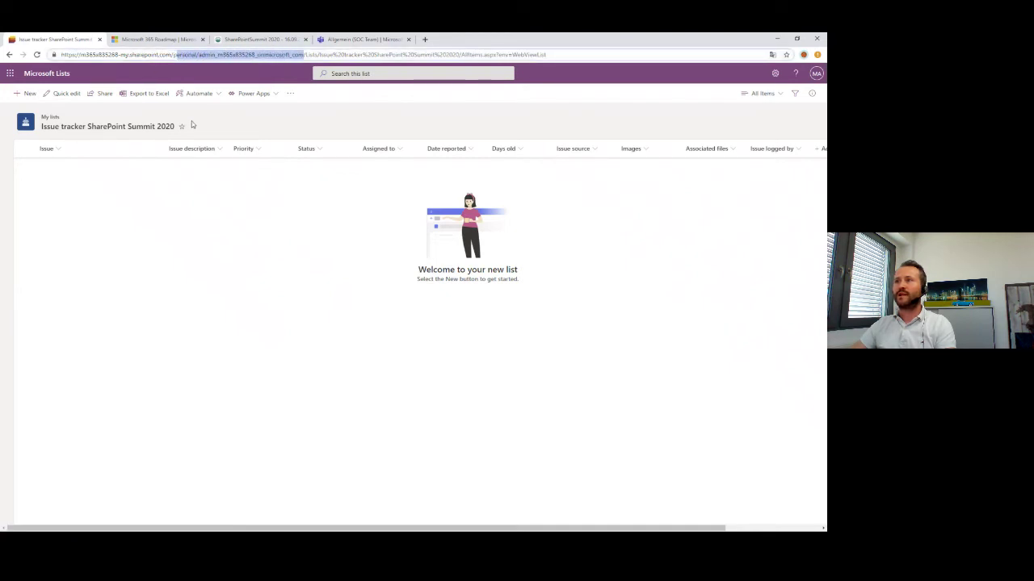
left_click(163, 230)
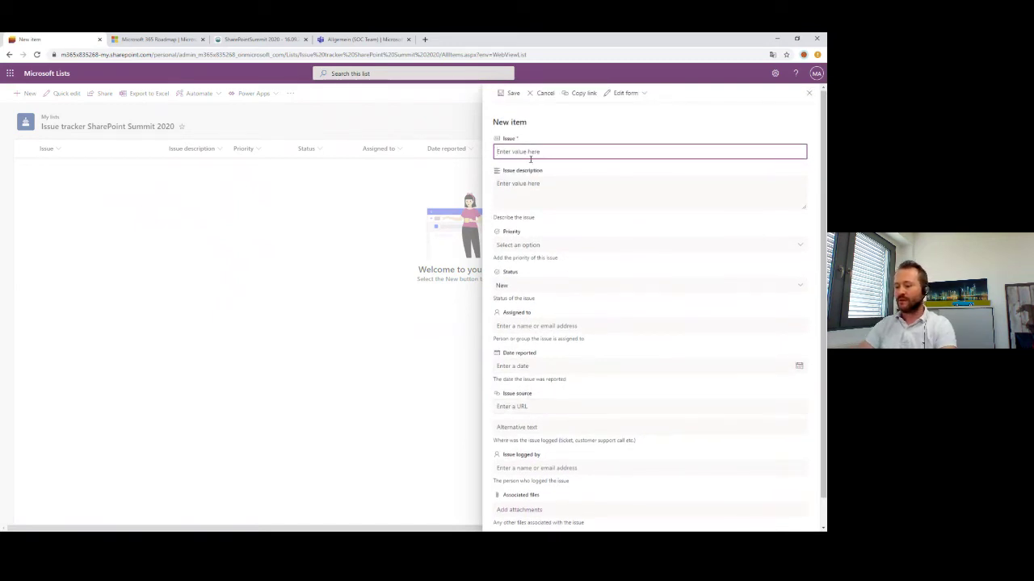
Fill in the new item with the issue title "Issue" and High priority, and save it to the list
type("I")
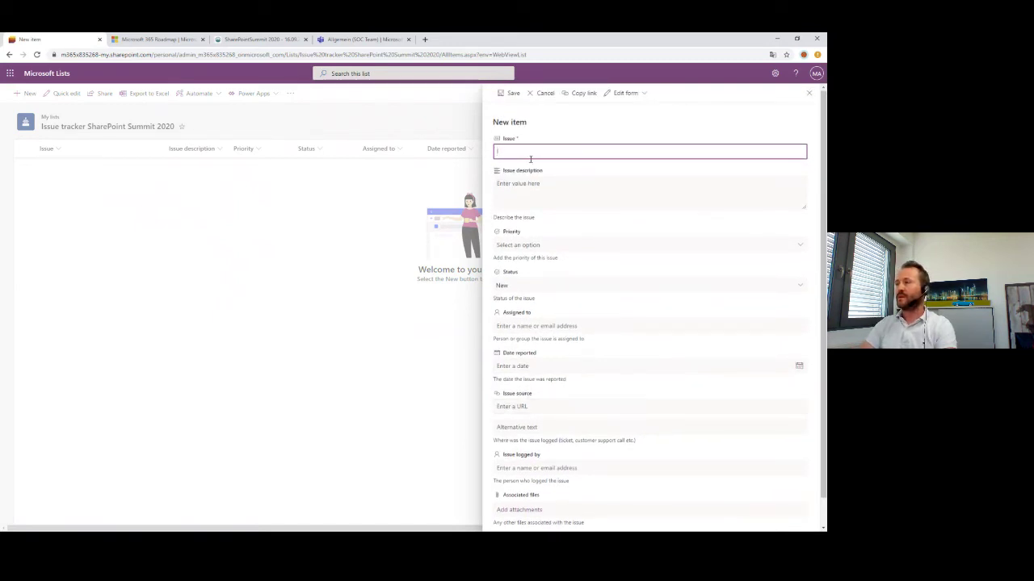
type("ssue")
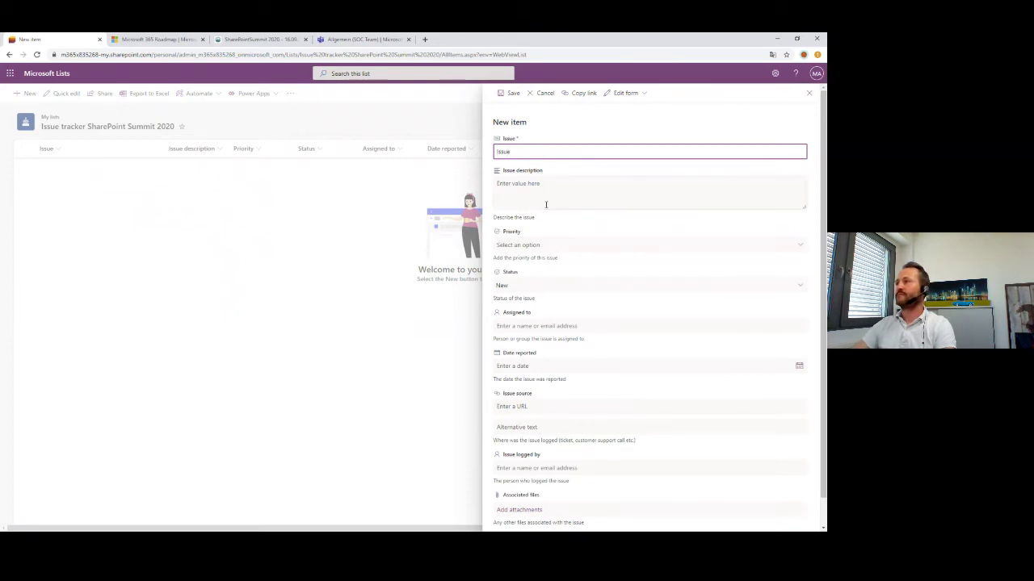
left_click(532, 246)
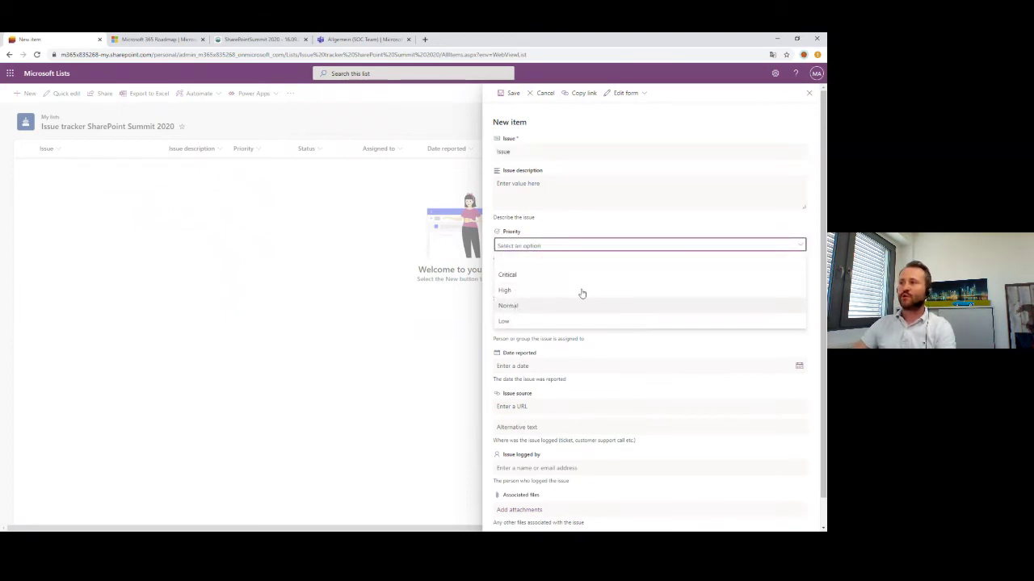
left_click(507, 293)
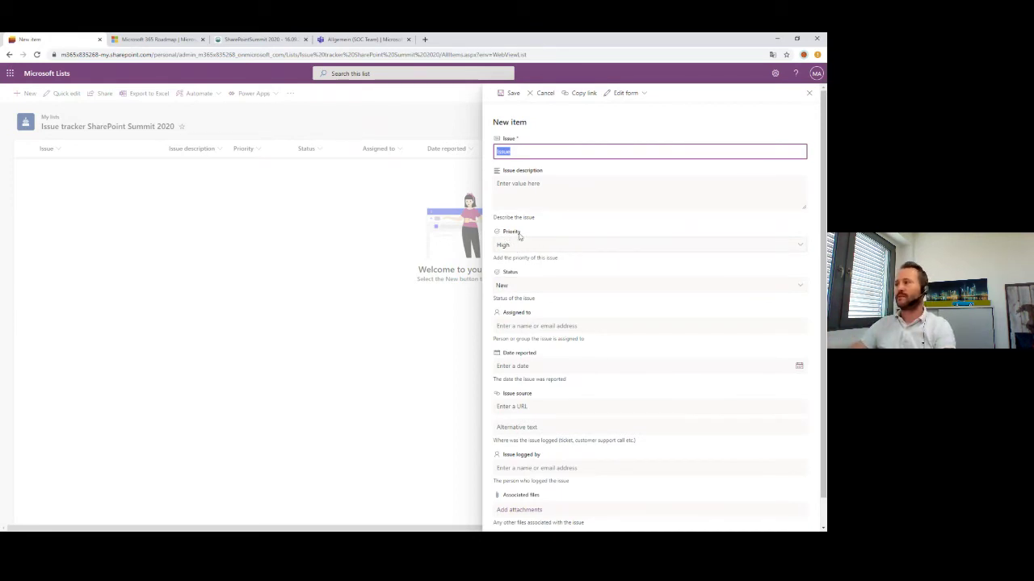
scroll(533, 386, "down", 1)
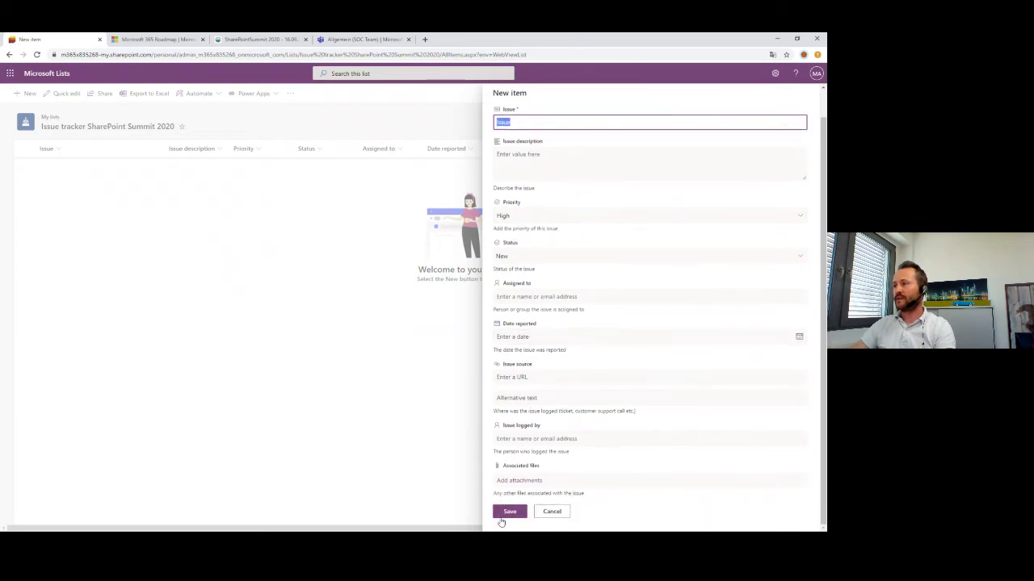
left_click(510, 514)
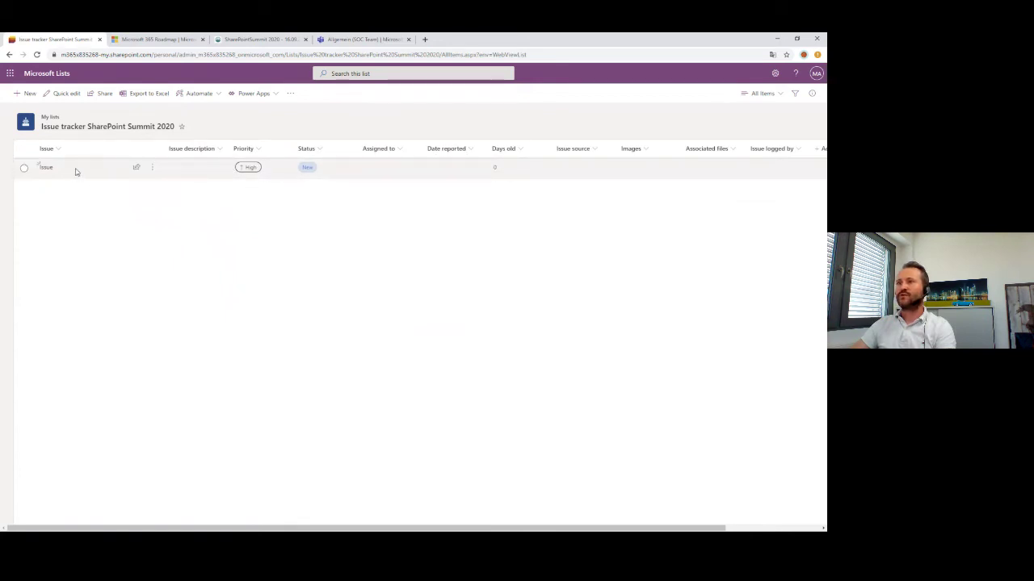
View the details of the "Issue" item, close them and deselect the item
left_click(46, 168)
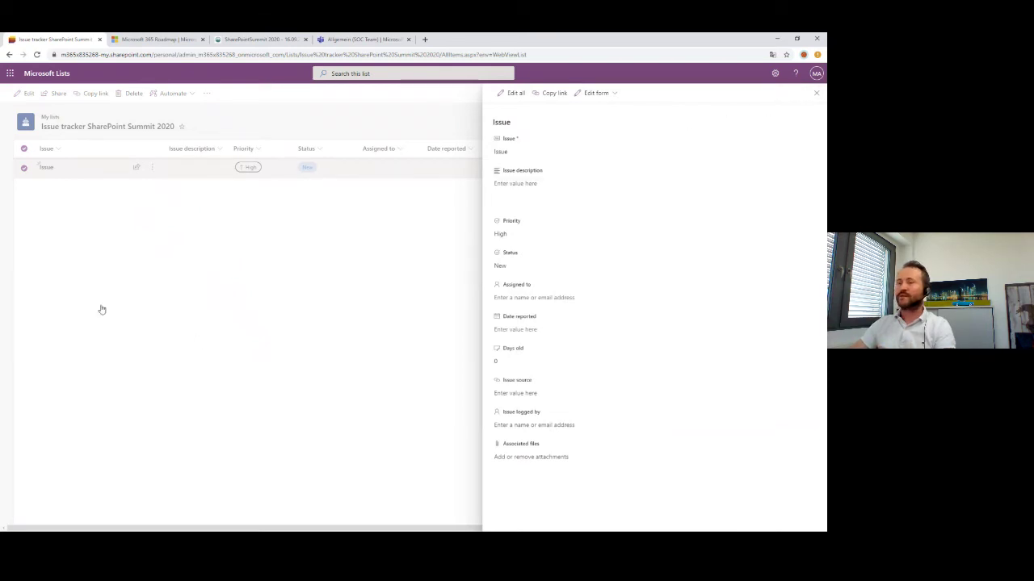
left_click(187, 228)
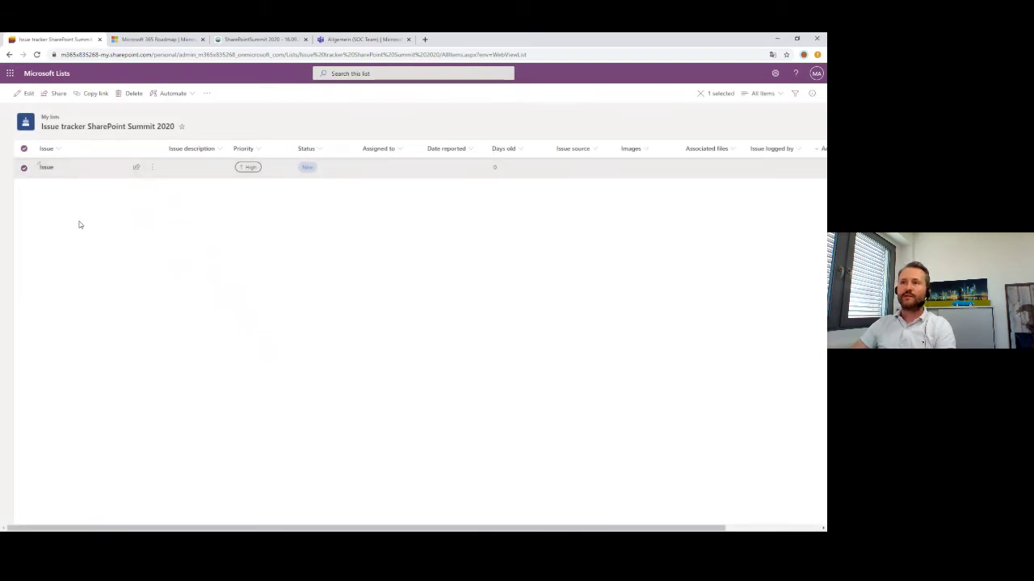
left_click(43, 180)
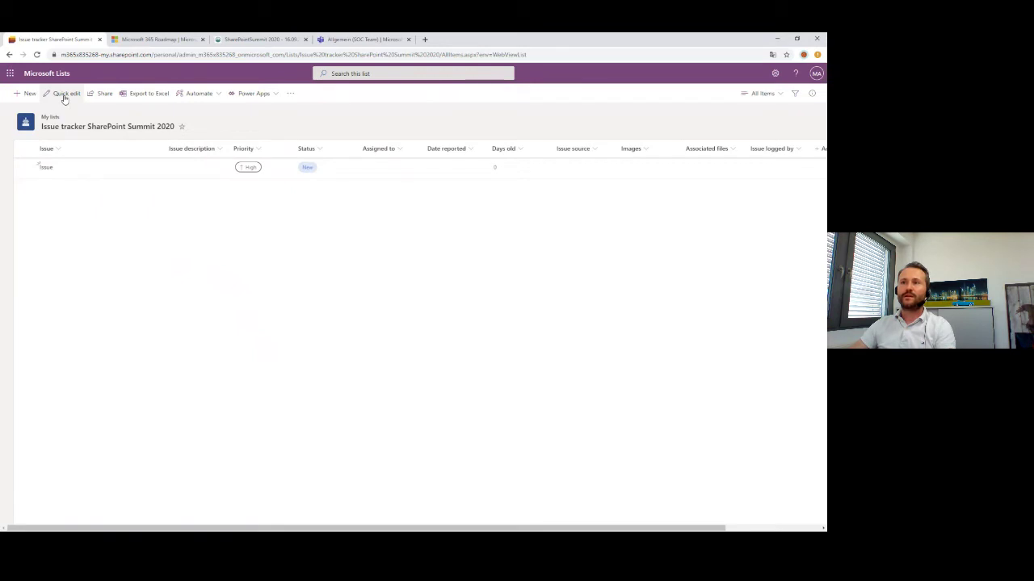
Put the new list into quick edit and open the favorite Issue tracker list from the Lists home page in a new browser tab
left_click(65, 94)
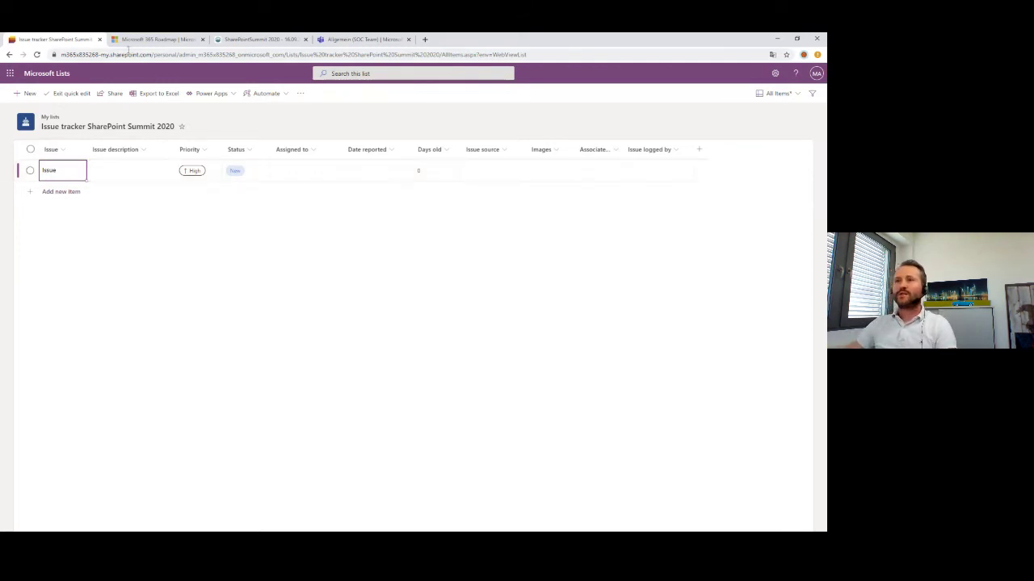
middle_click(58, 77)
left_click(137, 41)
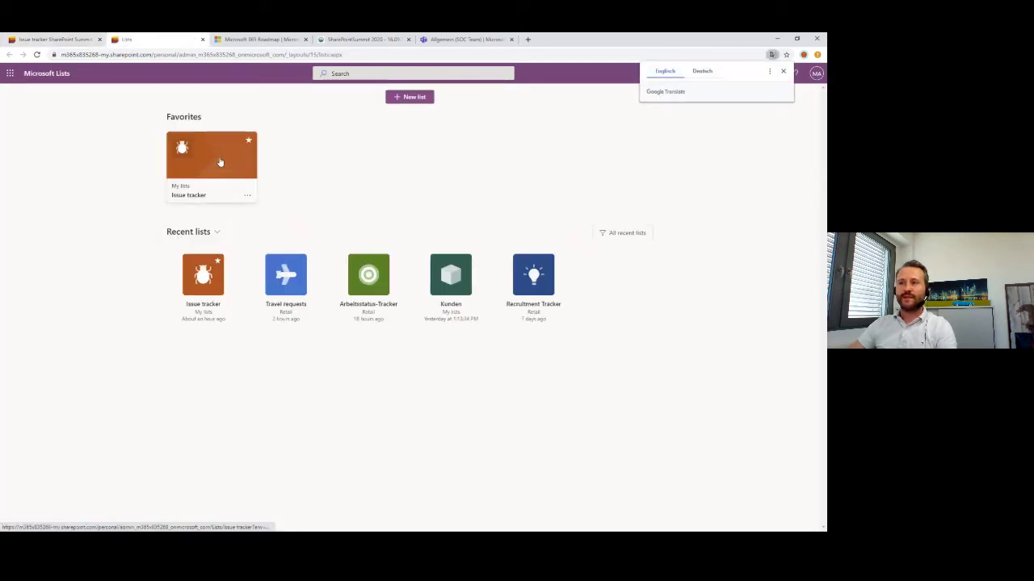
left_click(220, 162)
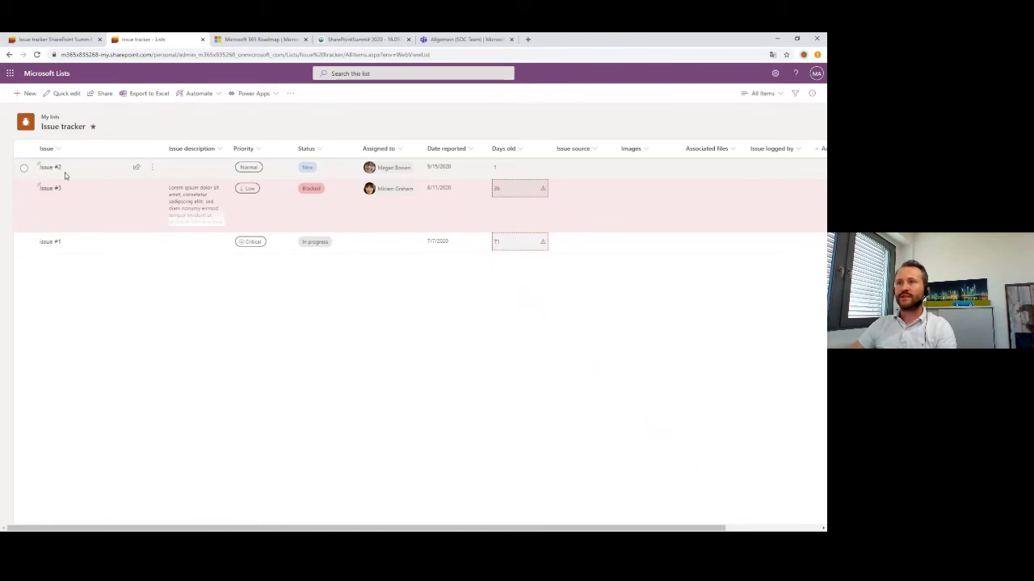
Copy the Issue through Date reported cells of Issue tracker's three items and paste them as new items in the SharePoint Summit list, ending quick edit
left_click(64, 95)
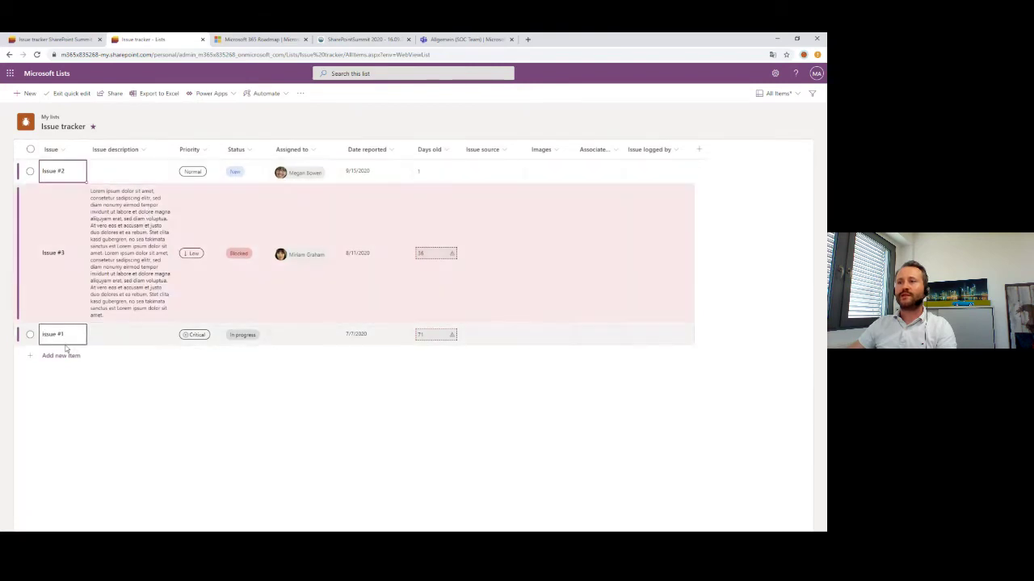
mouse_move(60, 172)
left_mouse_down()
mouse_move(167, 194)
mouse_move(426, 335)
mouse_move(383, 342)
mouse_move(371, 180)
mouse_move(58, 181)
left_mouse_up()
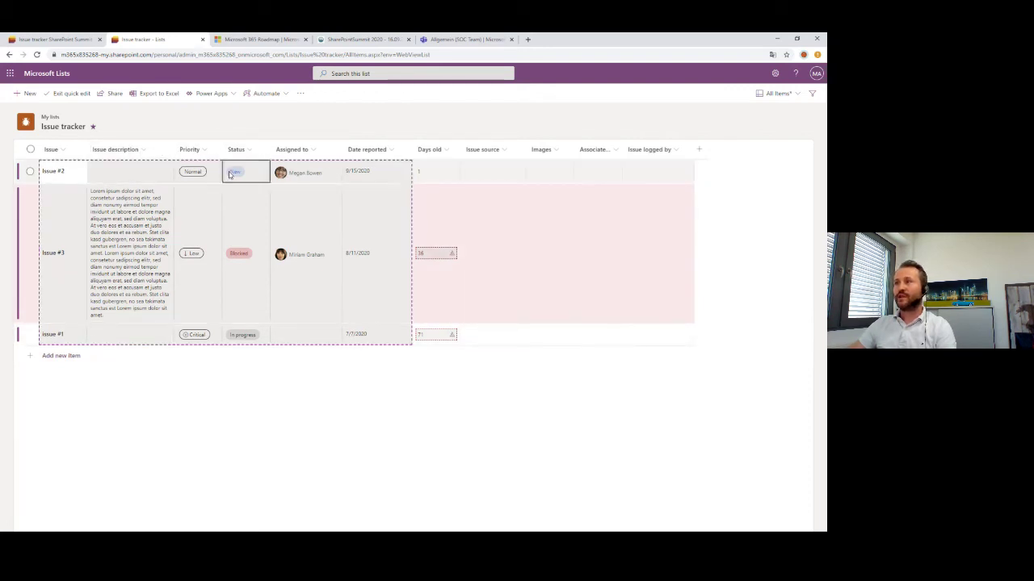
left_click(37, 46)
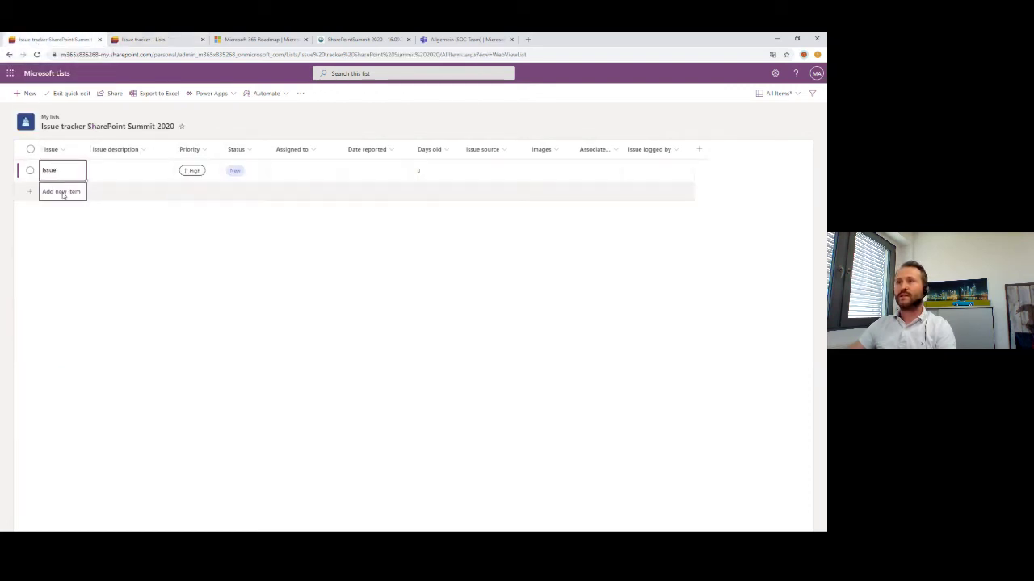
left_click(65, 193)
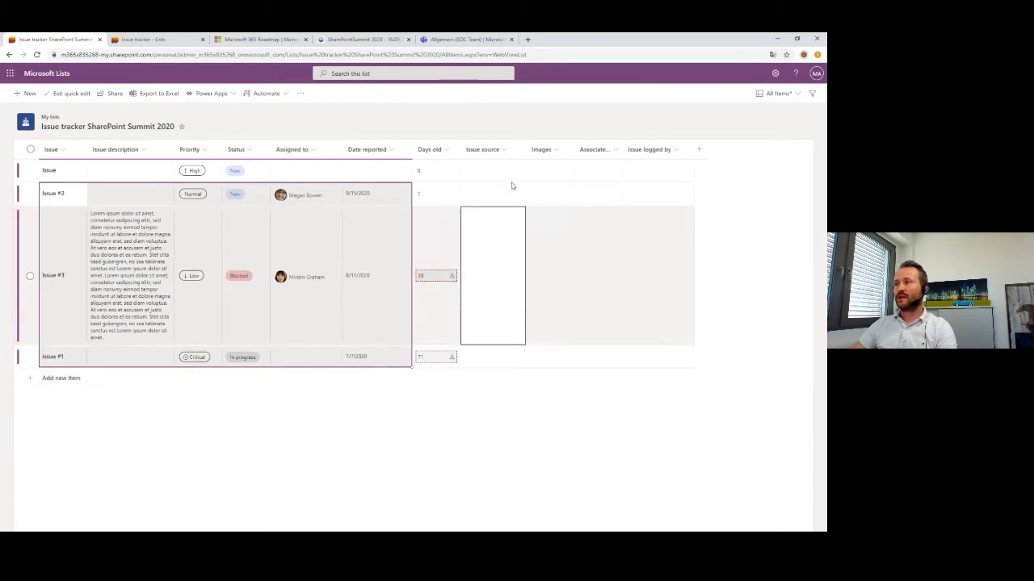
left_click(485, 202)
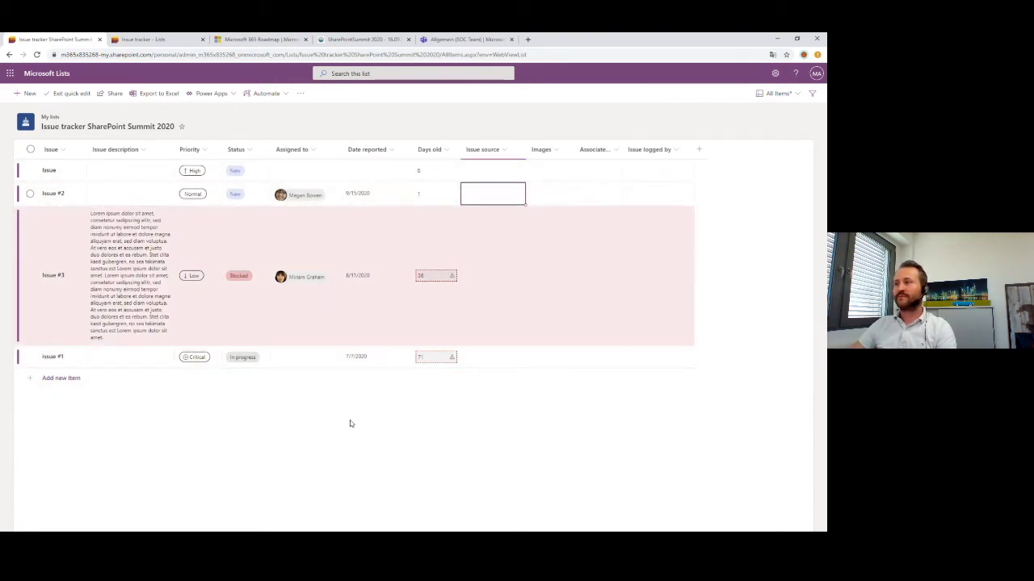
left_click(65, 93)
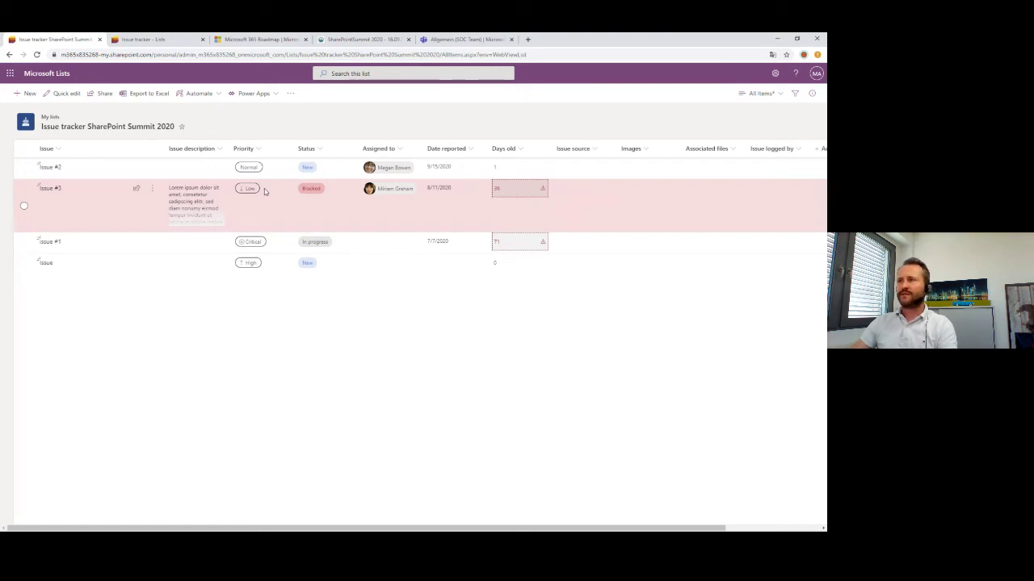
Edit the Status column to add a choice named "test" with a light green color, and save the column
left_click(320, 152)
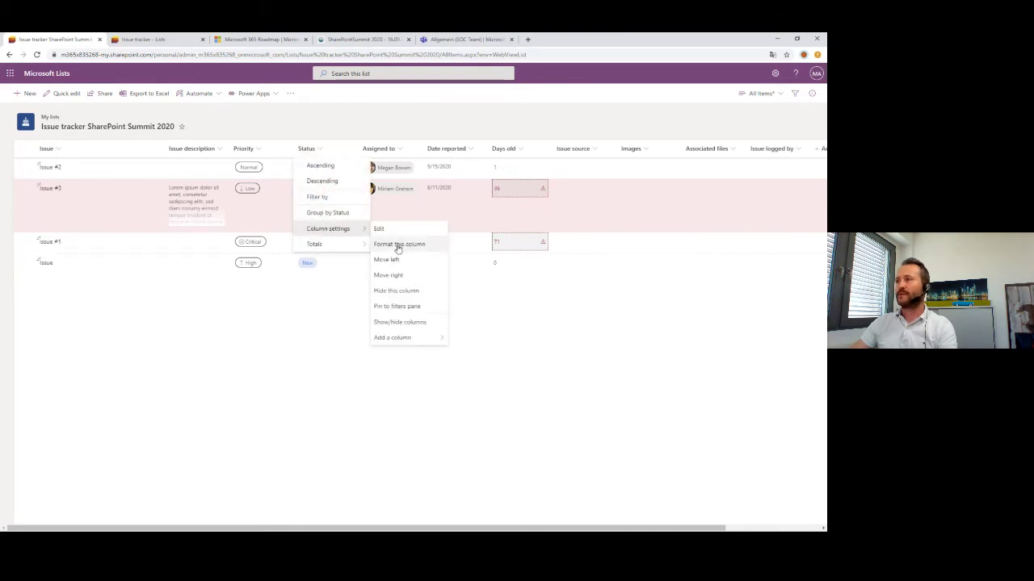
left_click(378, 229)
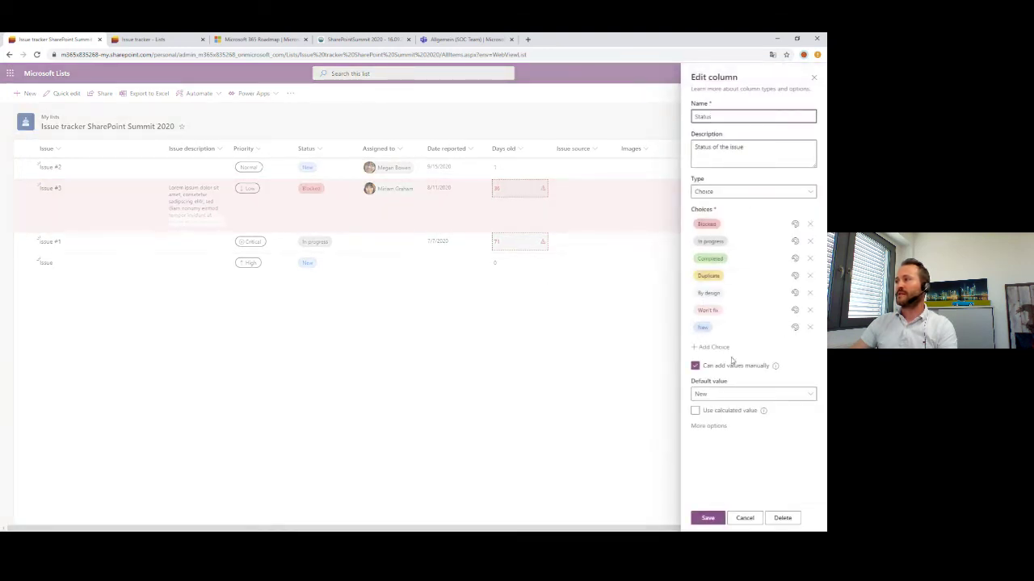
left_click(708, 224)
left_click(709, 240)
left_click(709, 258)
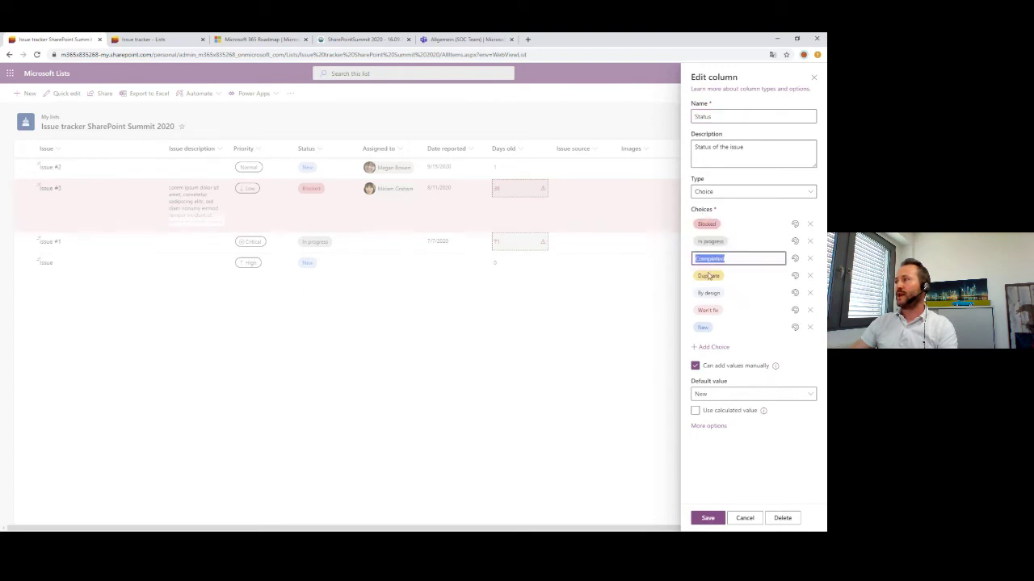
left_click(710, 346)
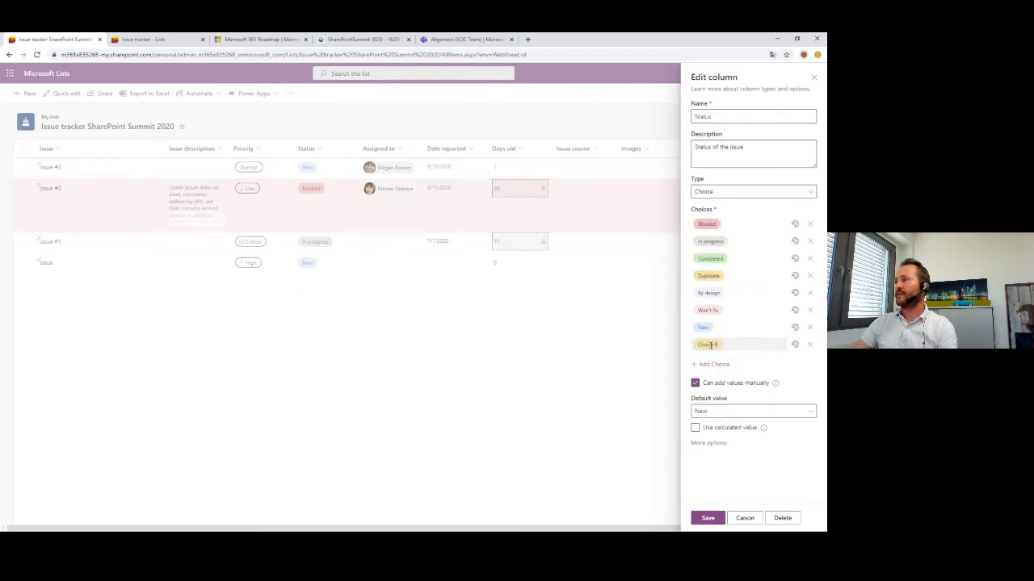
left_click(712, 347)
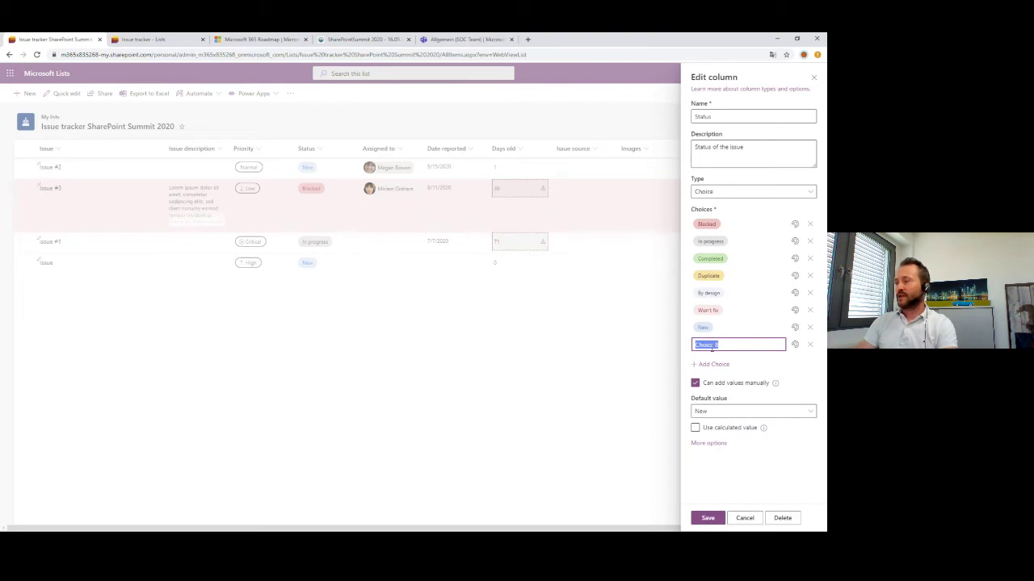
type("test")
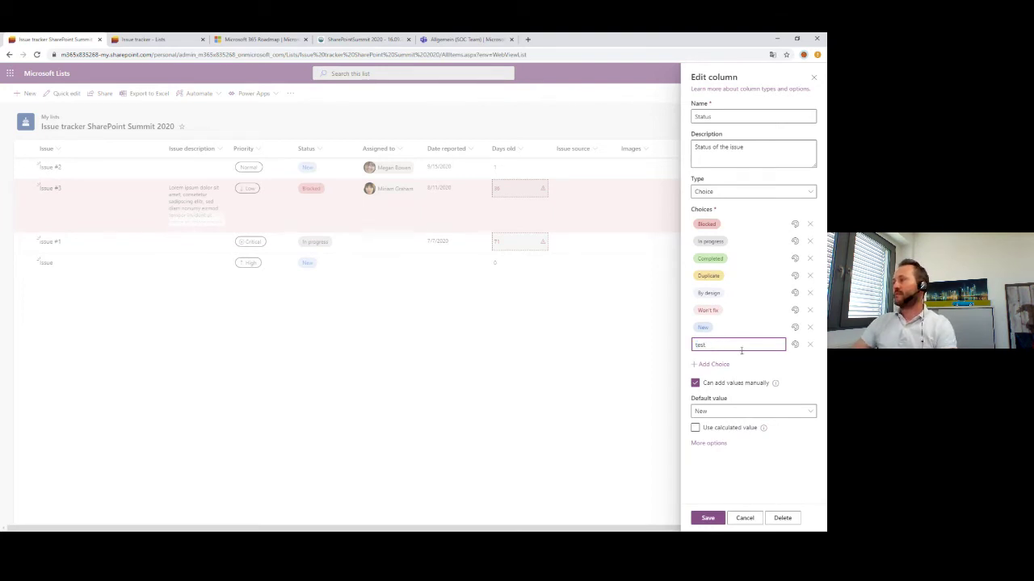
key("Return")
left_click(795, 344)
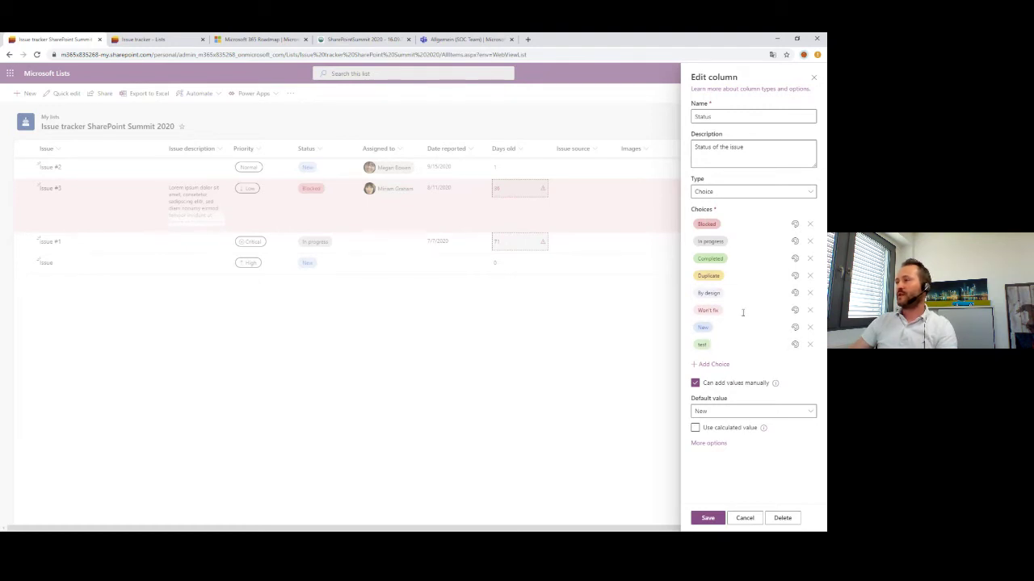
left_click(708, 518)
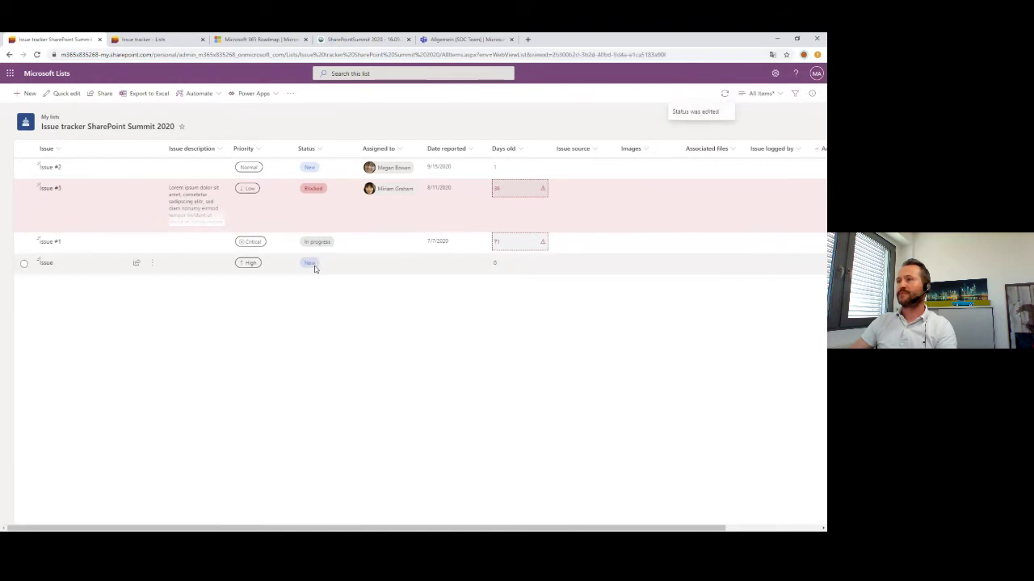
Set the Status of the "Issue" item to "test" and close its details
left_click(45, 262)
left_click(496, 266)
left_click(506, 408)
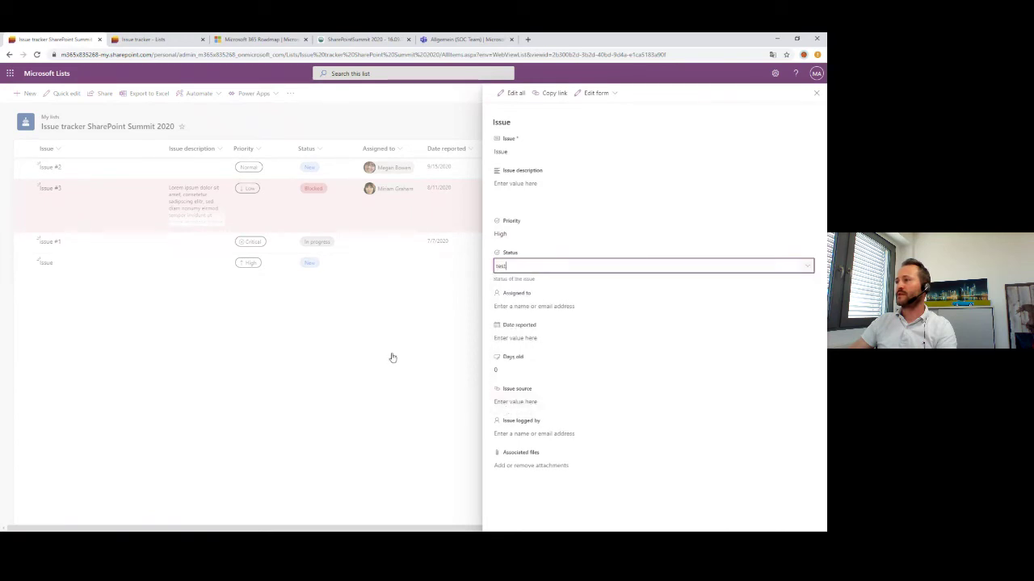
left_click(425, 337)
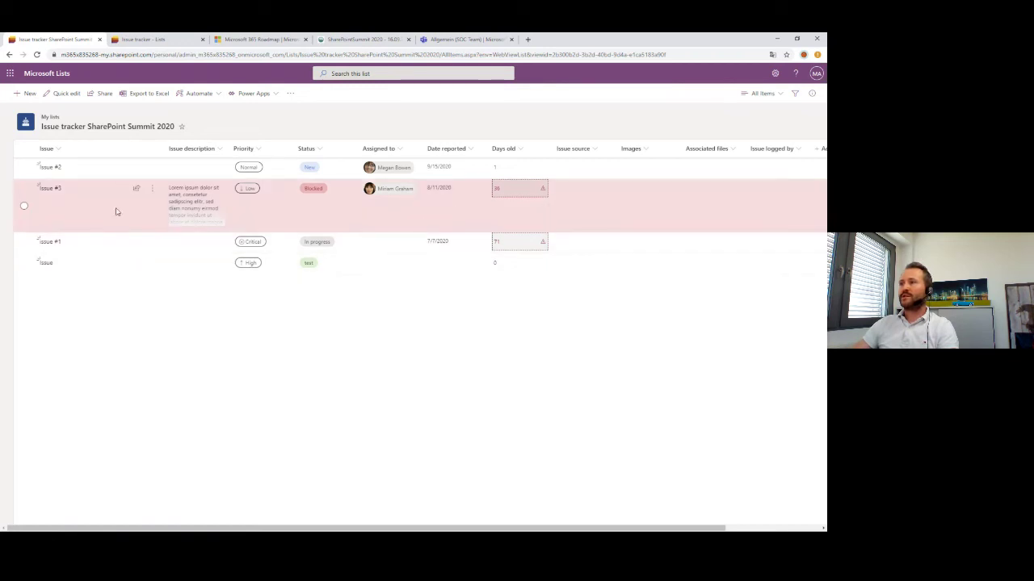
Open the current view's conditional formatting rule for rows whose Status is equal to Blocked
left_click(760, 94)
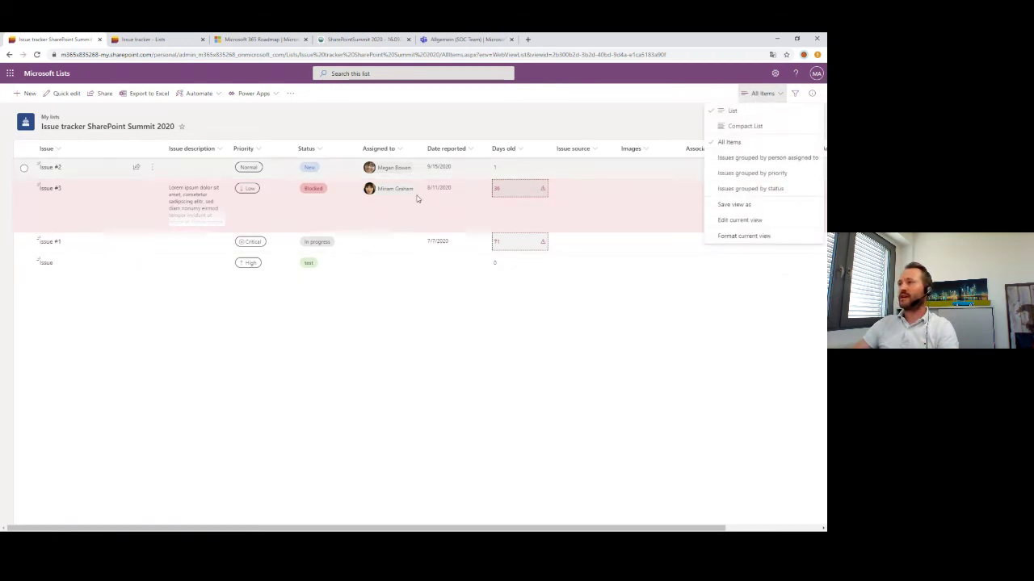
left_click(742, 237)
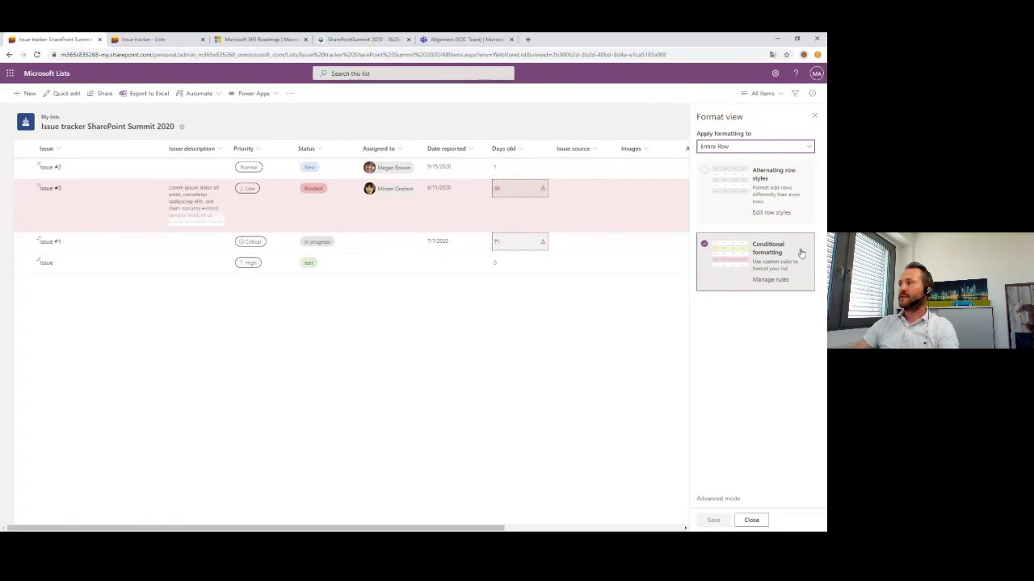
left_click(772, 279)
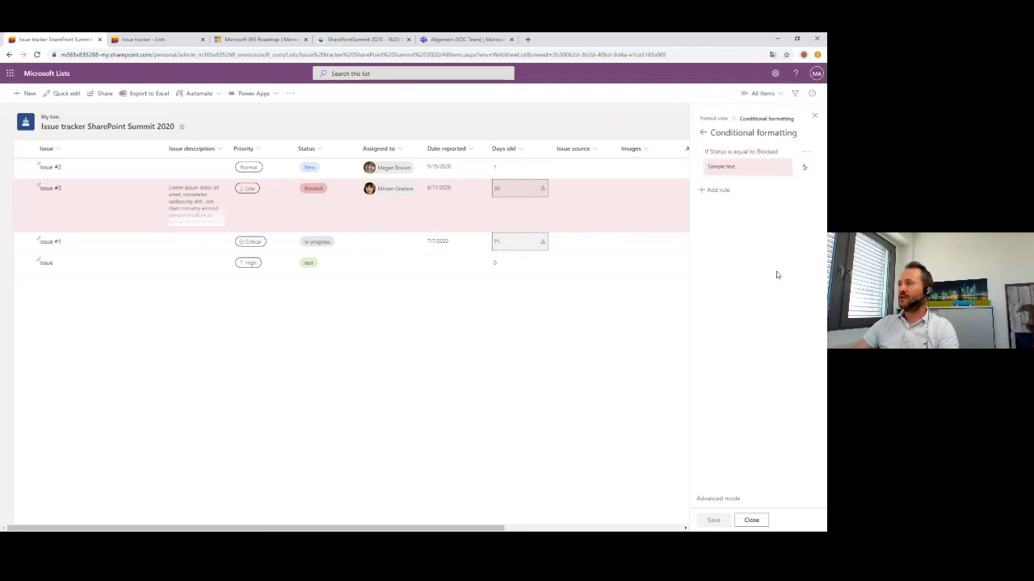
left_click(764, 155)
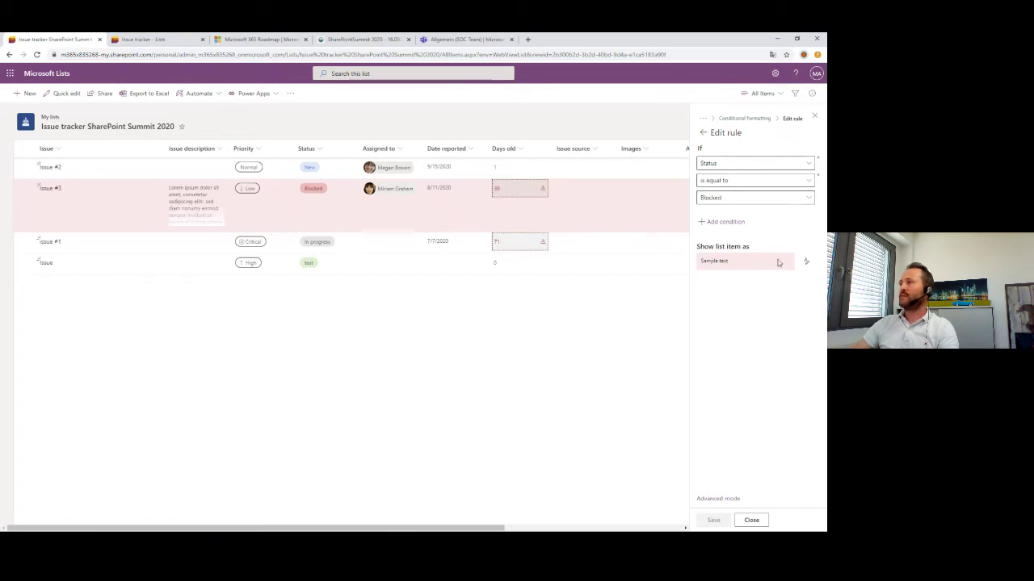
Examine the Blocked rule's fill color choices and the view formatting JSON in advanced mode, and close the formatting without changes
left_click(805, 261)
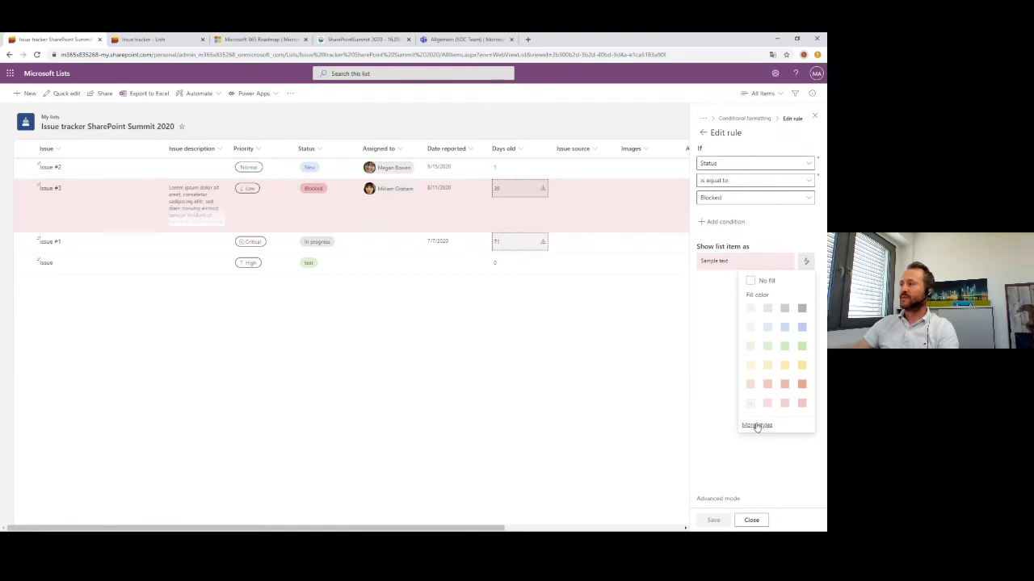
left_click(719, 315)
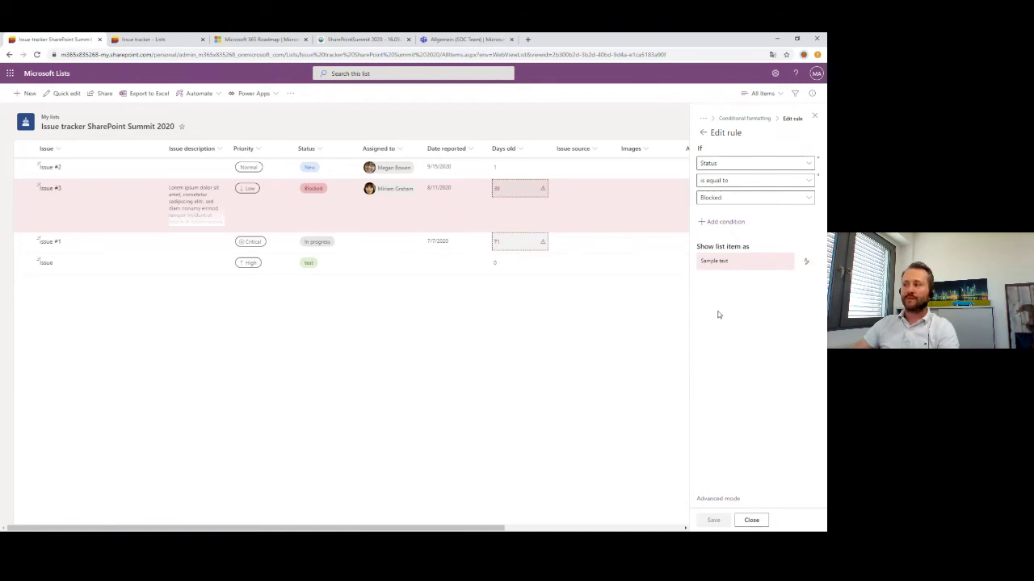
left_click(721, 499)
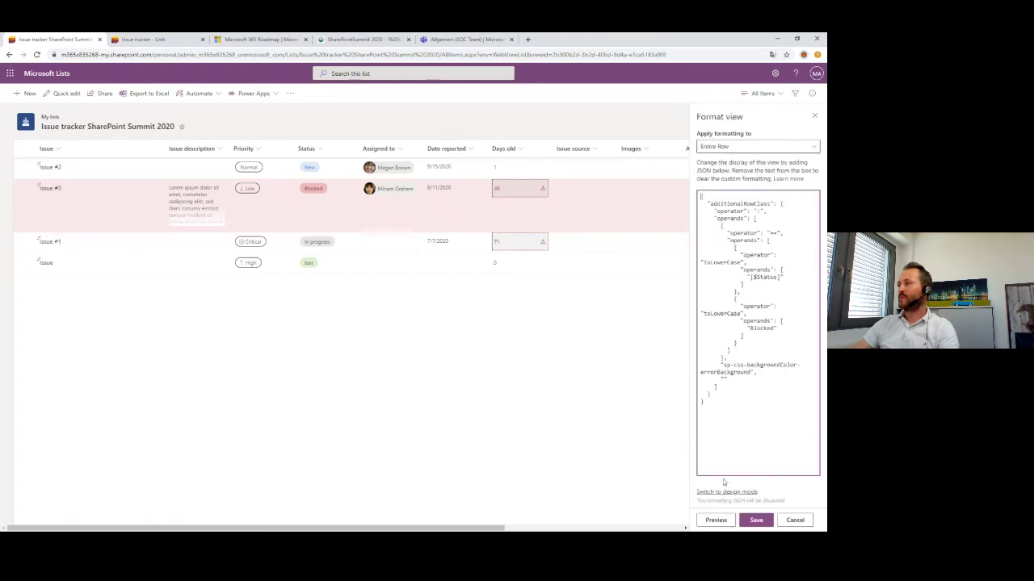
left_click_drag(723, 472, 702, 181)
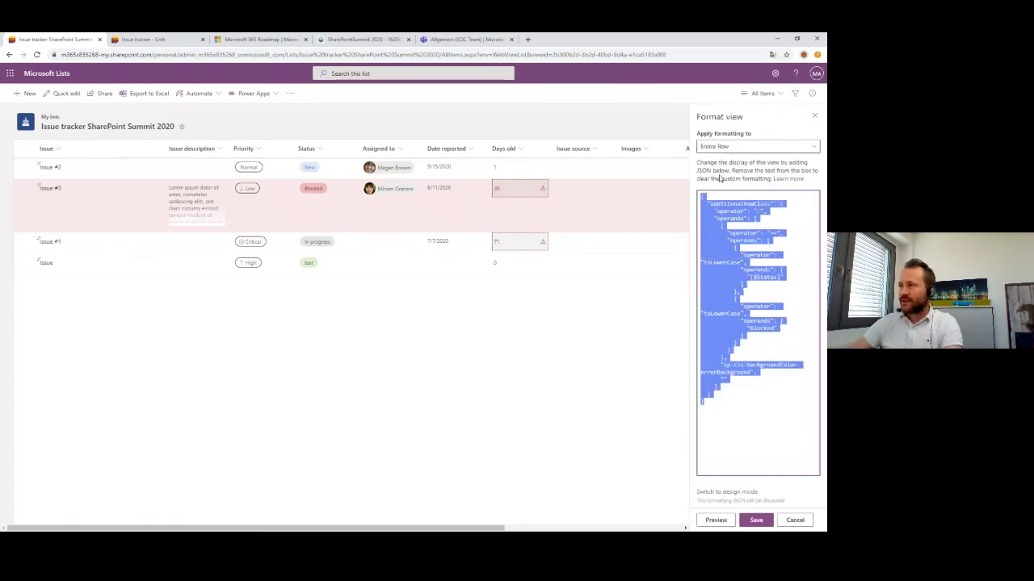
left_click(737, 233)
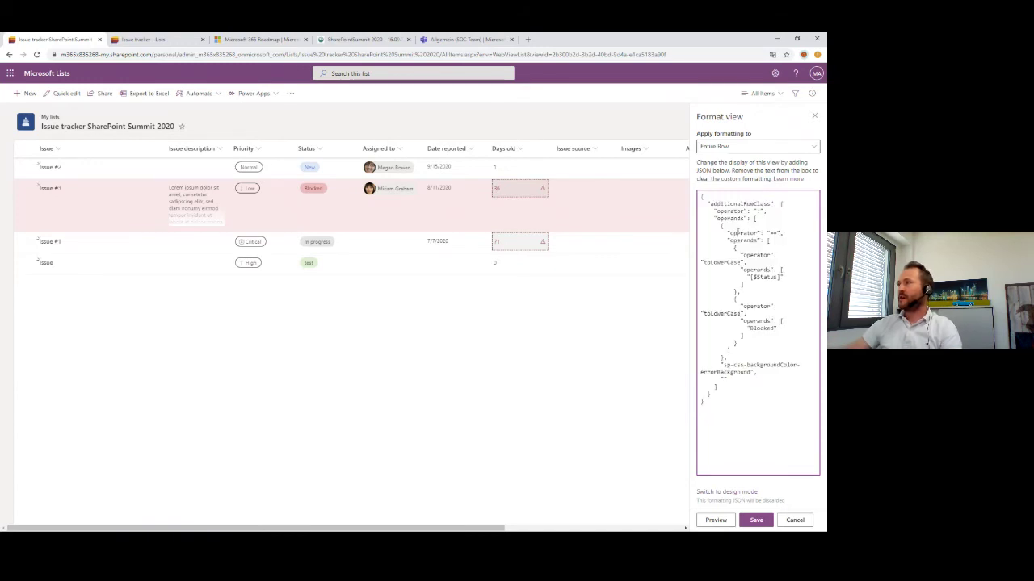
left_click(725, 491)
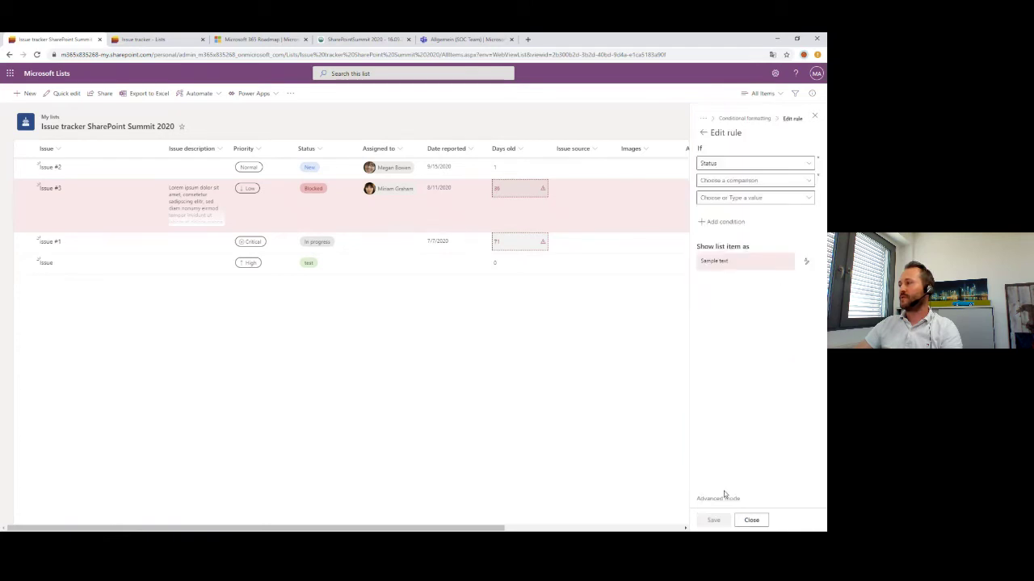
left_click(764, 522)
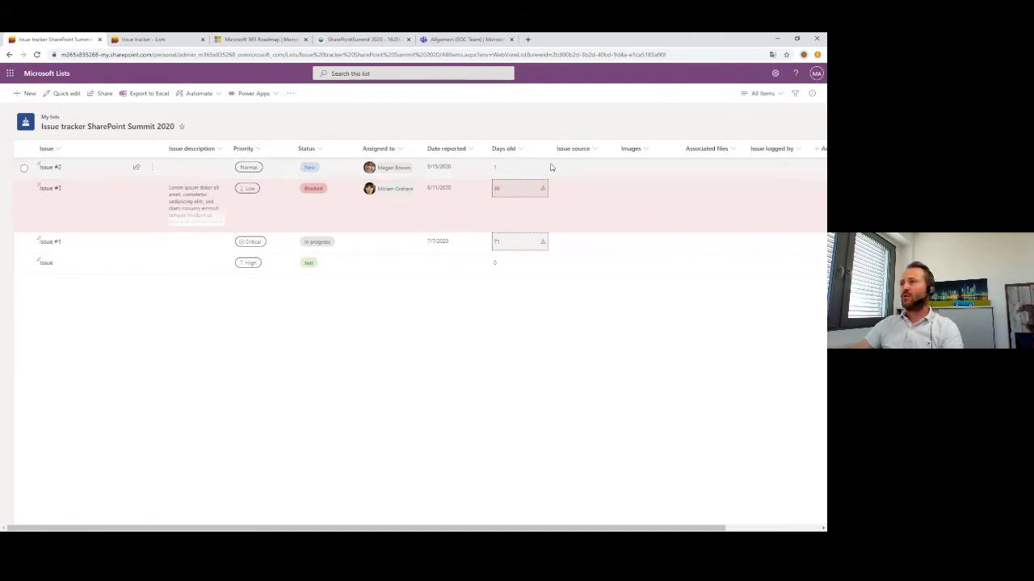
Examine the Days old column's conditional formatting rule and its detailed style options, and close the formatting without changes
left_click(521, 151)
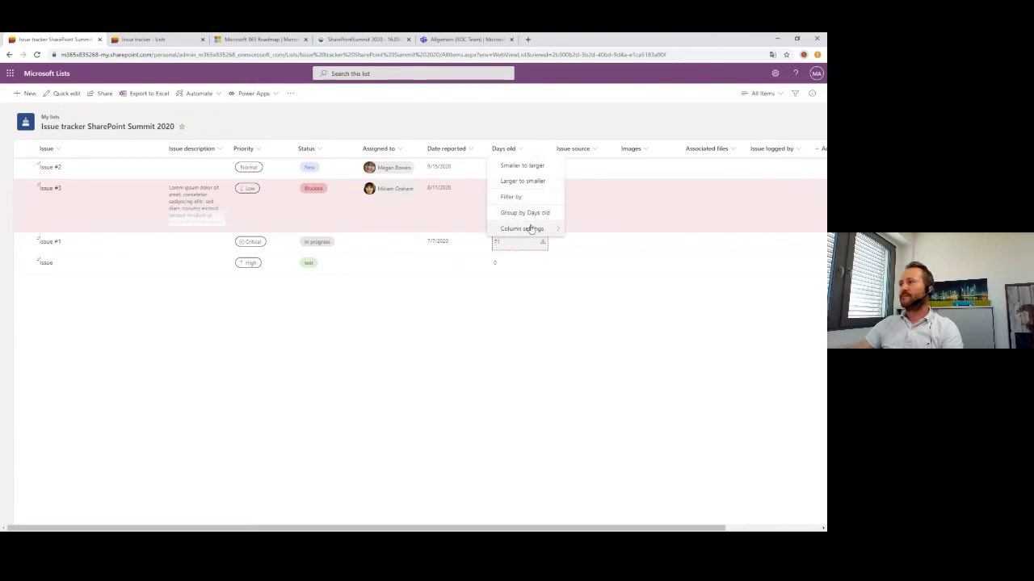
mouse_move(529, 229)
left_click(607, 245)
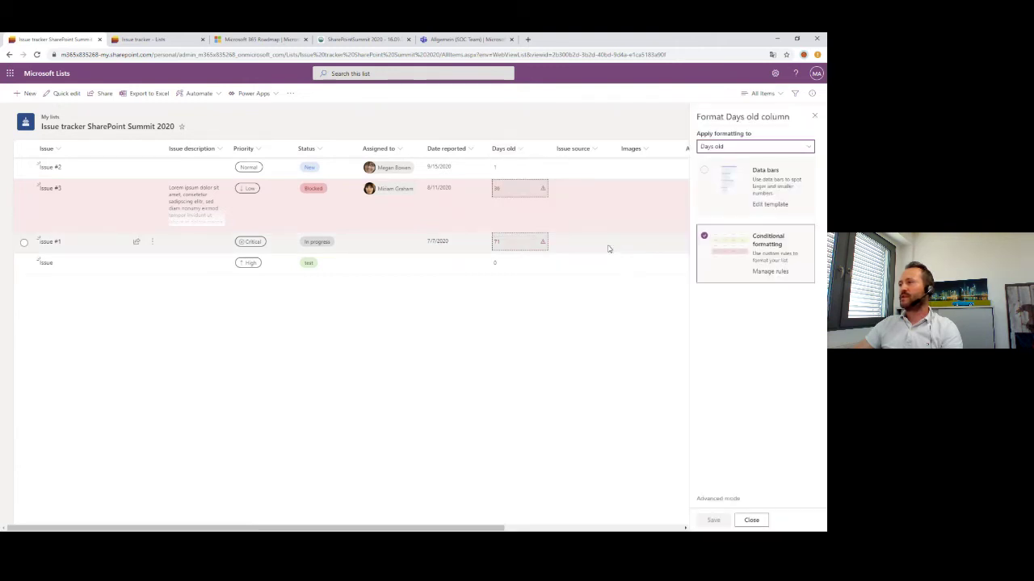
left_click(768, 272)
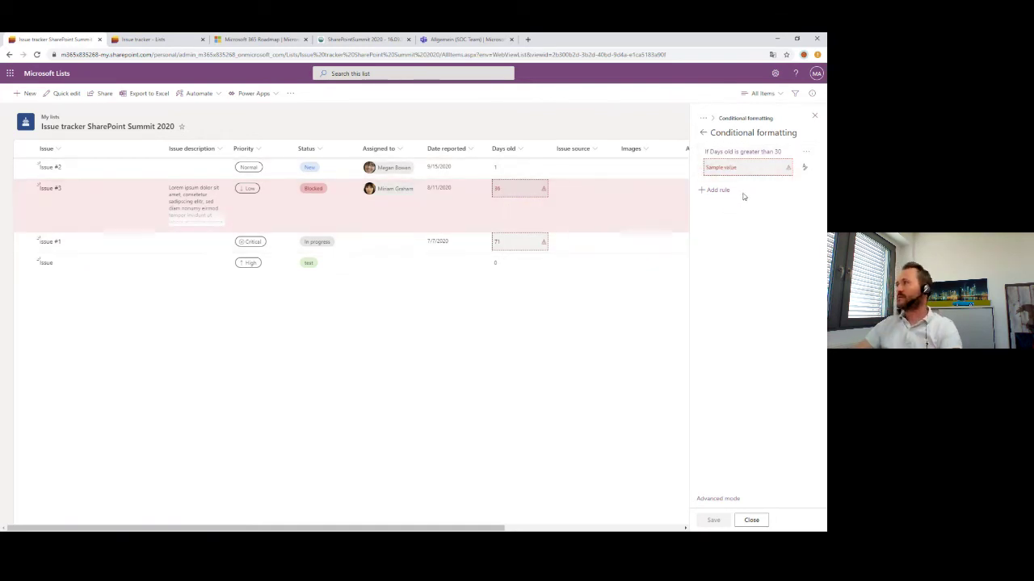
left_click(803, 171)
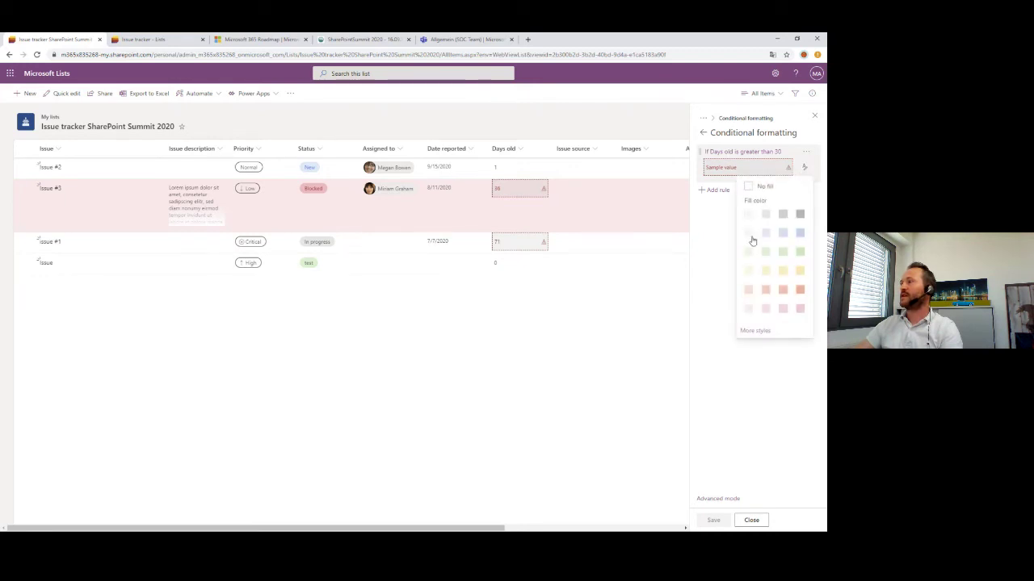
left_click(758, 333)
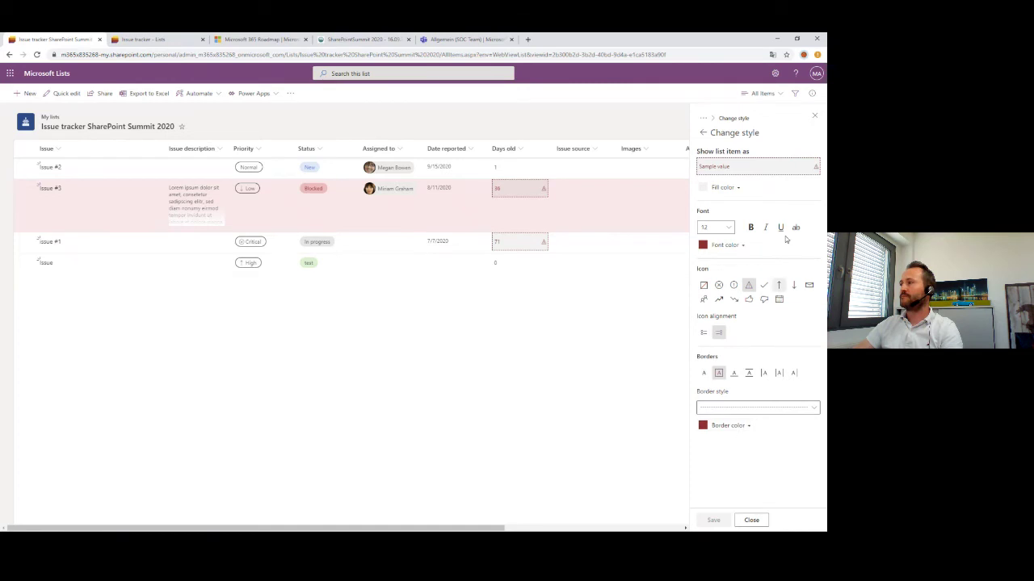
left_click(815, 119)
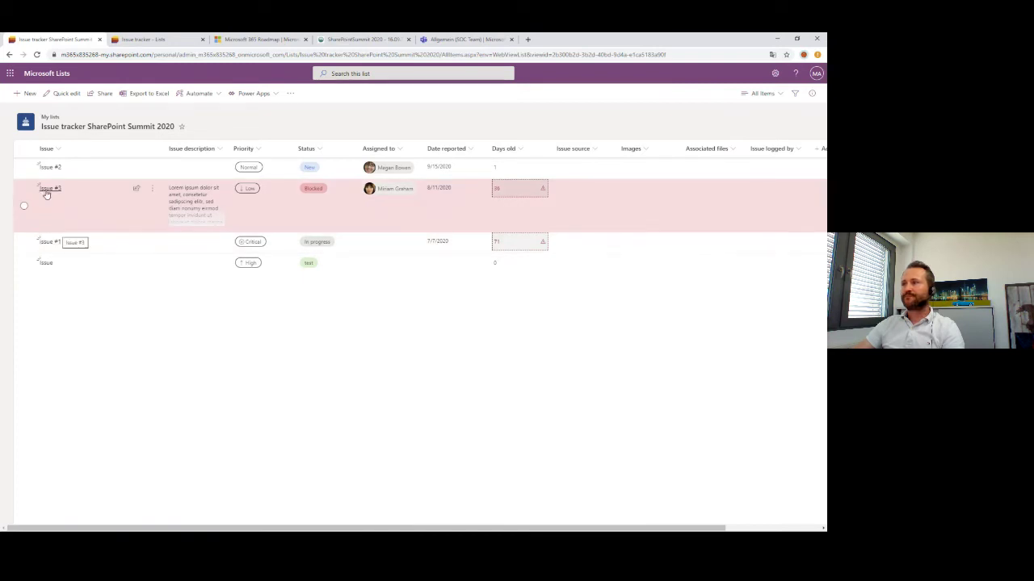
Examine the form column settings and the Days old conditional formula from Issue #3, closing everything without saving
left_click(47, 191)
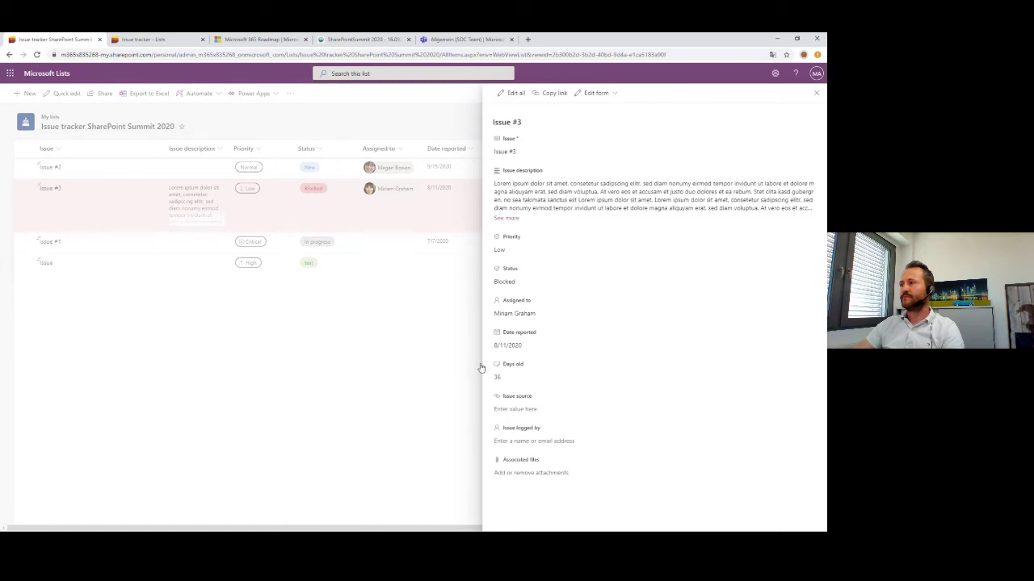
left_click(598, 95)
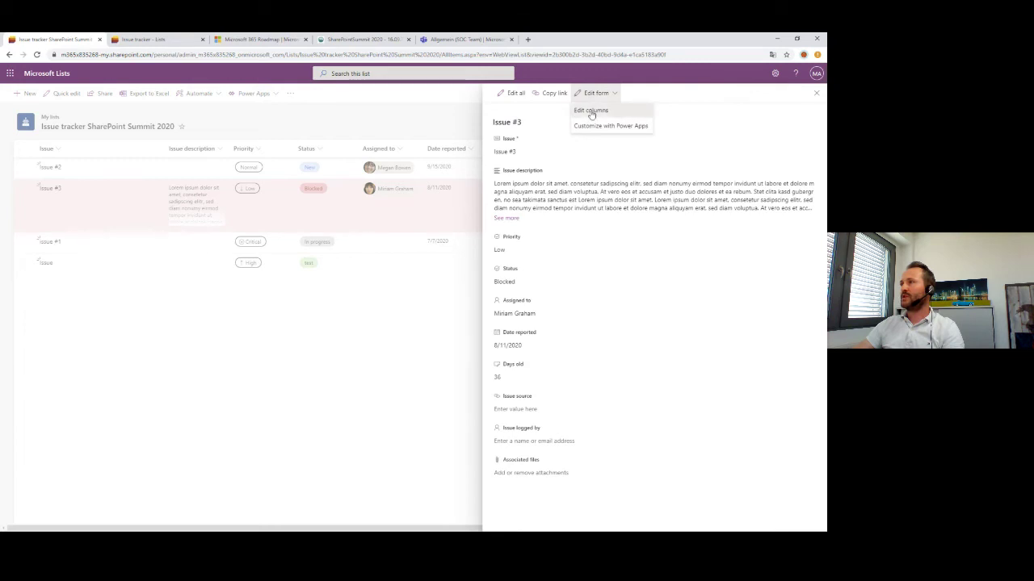
left_click(591, 112)
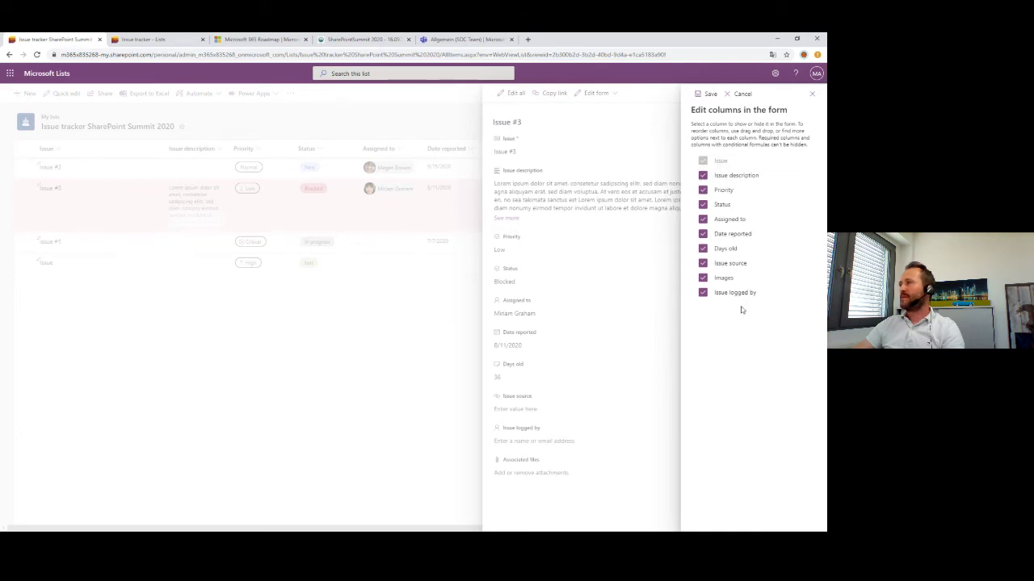
left_click(808, 251)
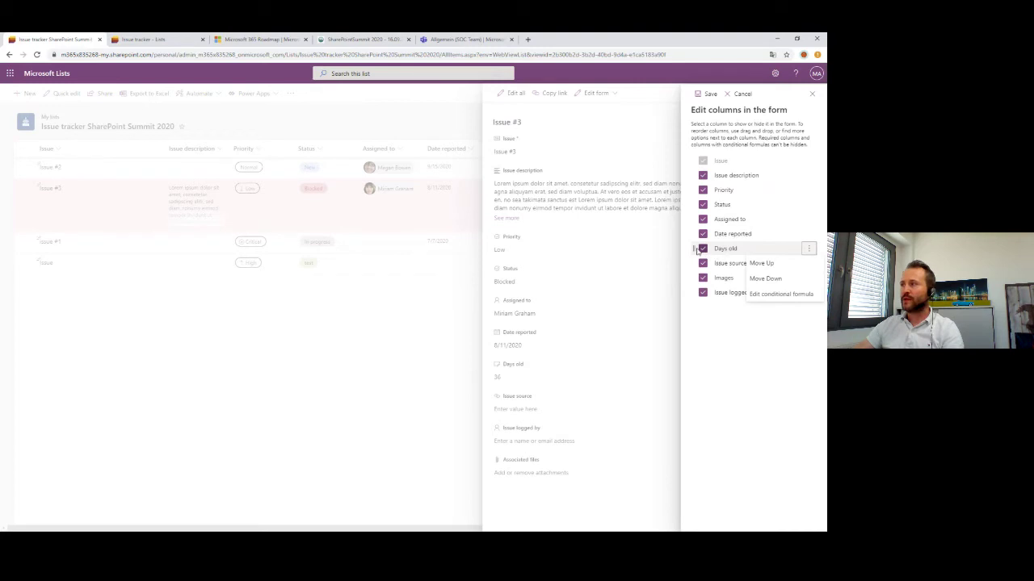
mouse_move(699, 252)
left_mouse_down()
mouse_move(698, 188)
mouse_move(700, 251)
left_mouse_up()
left_click(809, 250)
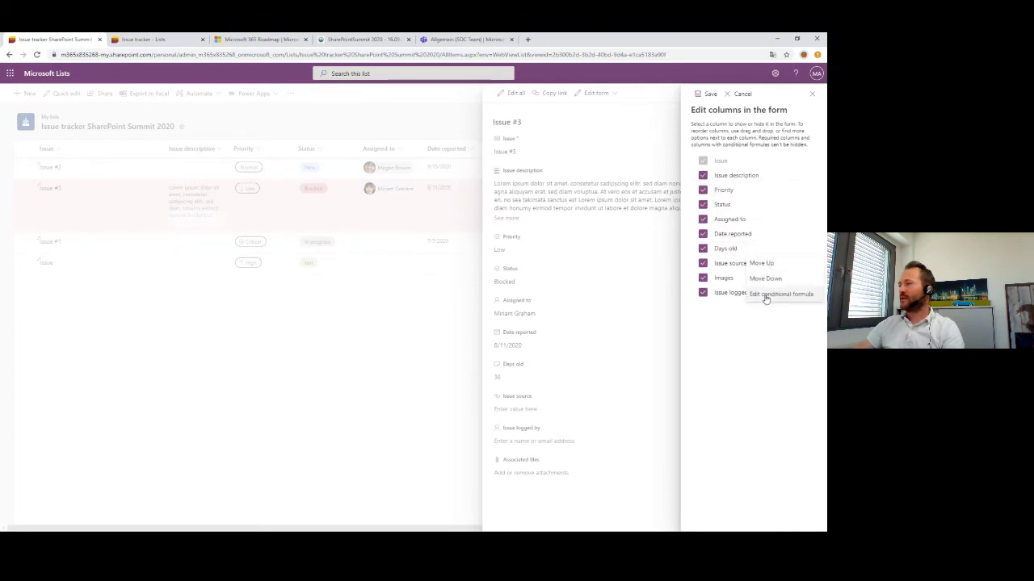
left_click(765, 295)
left_click(454, 360)
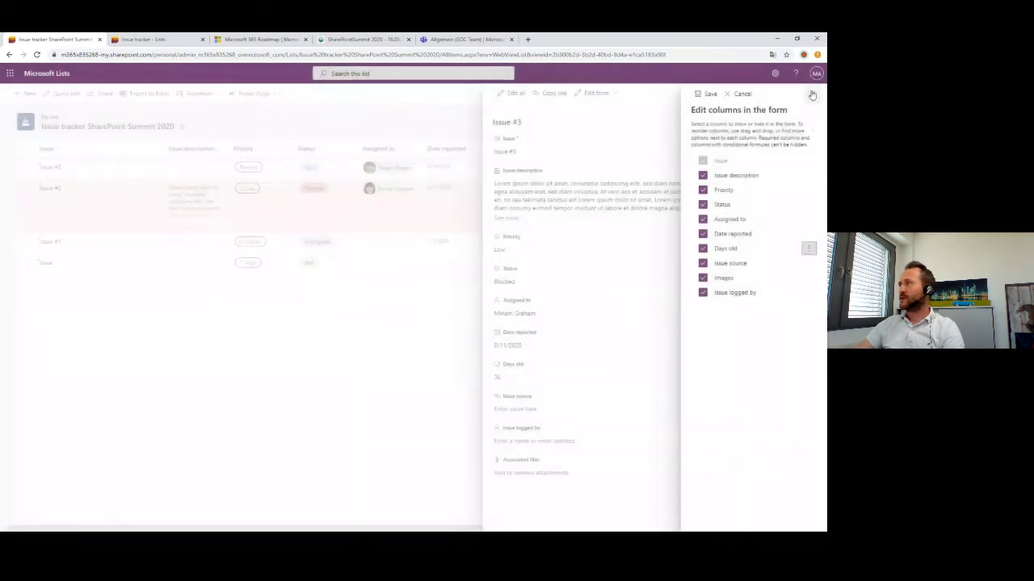
left_click(812, 94)
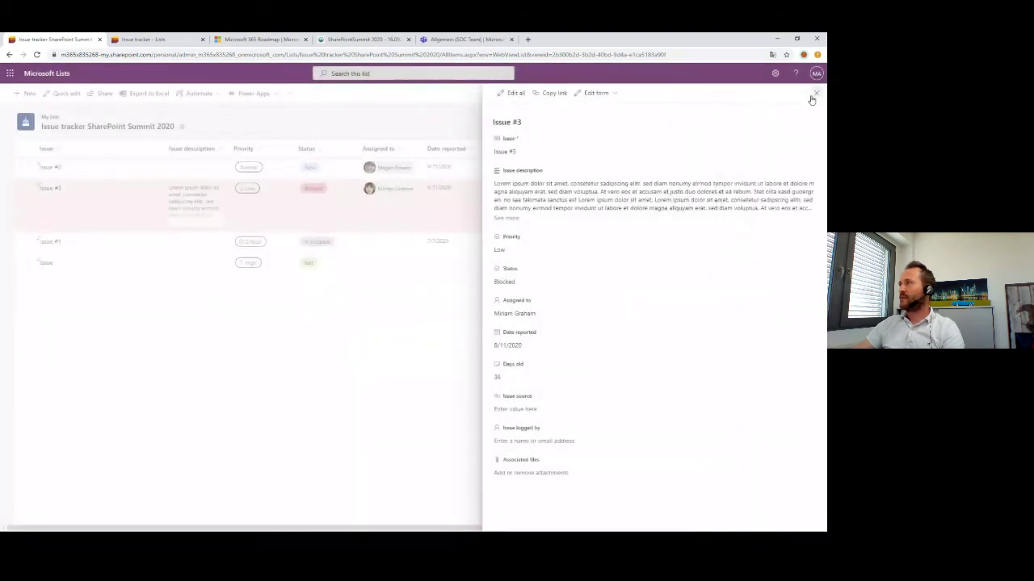
left_click(811, 98)
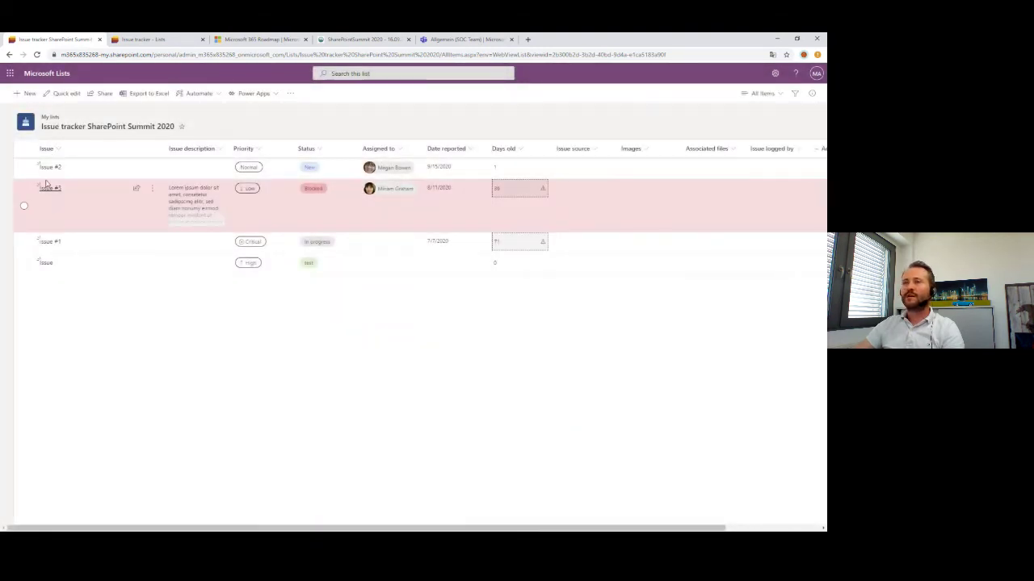
Start a new item and open the column settings of its form
left_click(25, 93)
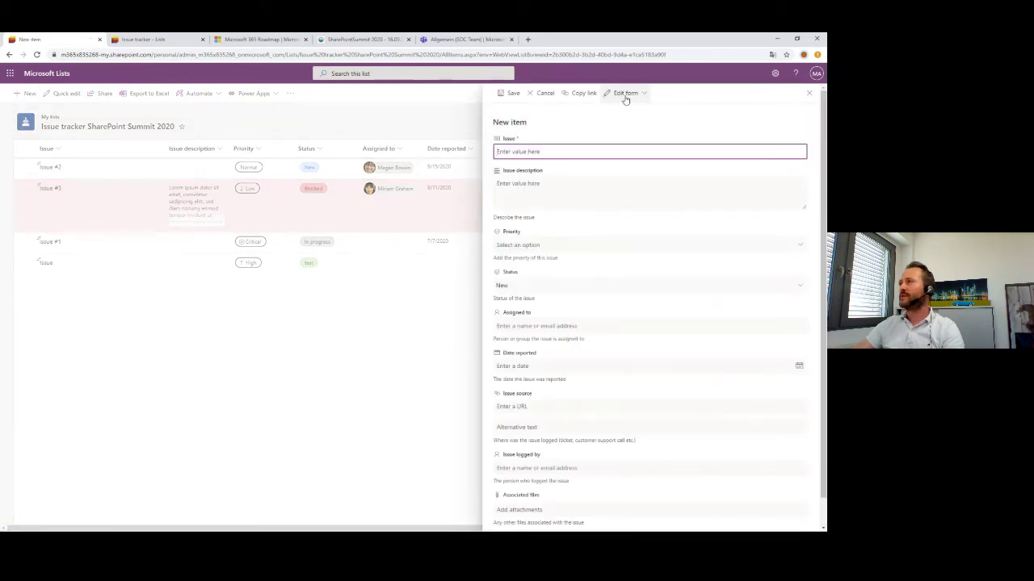
left_click(626, 94)
left_click(623, 109)
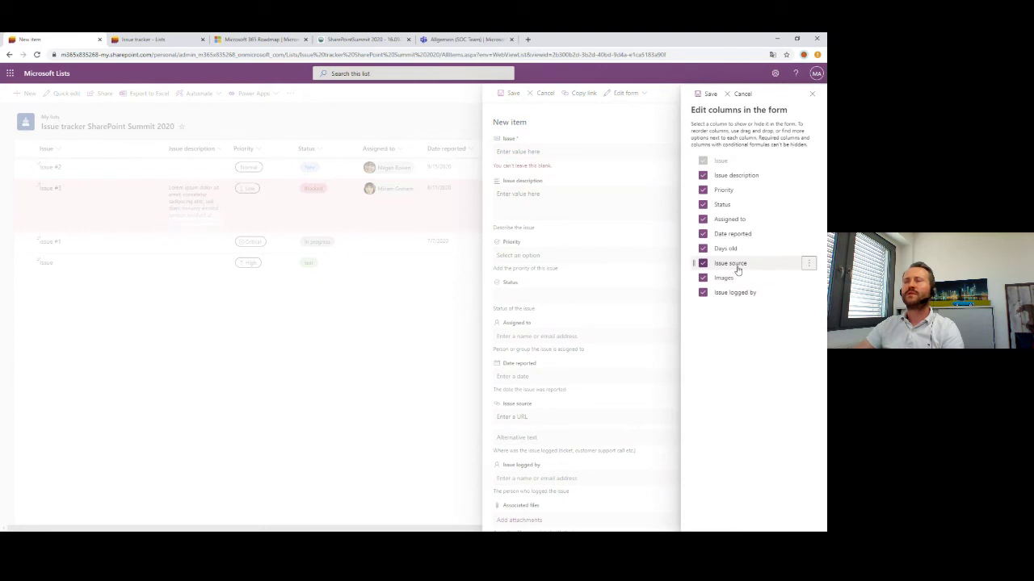
Switch to the original Issue tracker list, exit quick edit and open the form column settings from Issue #3
left_click(141, 39)
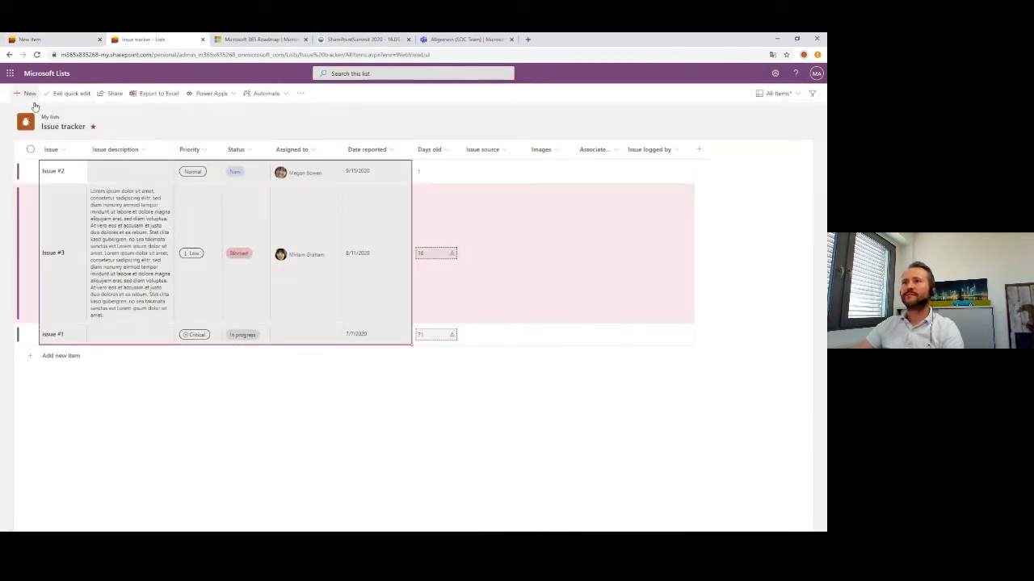
left_click(74, 94)
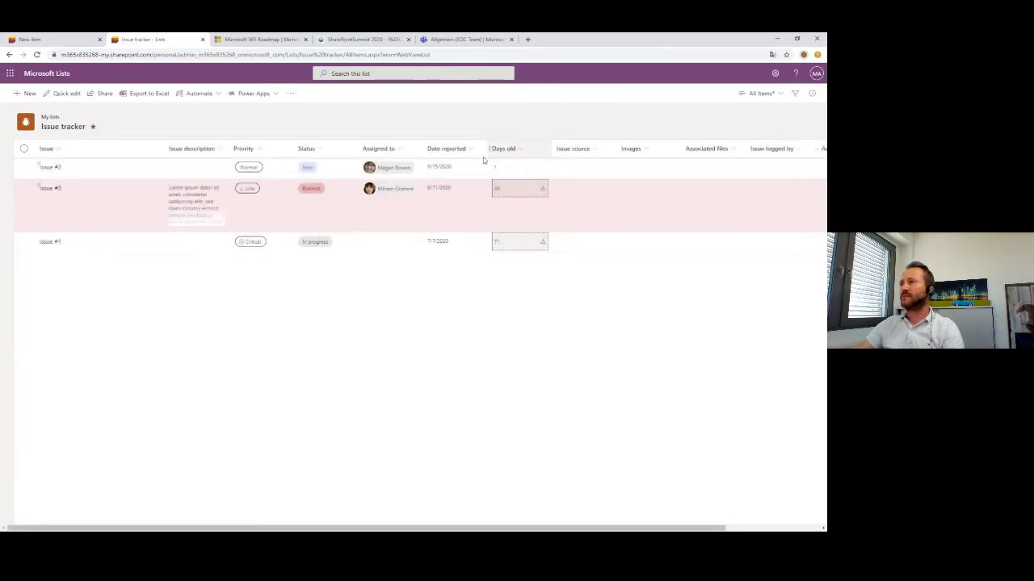
left_click(47, 190)
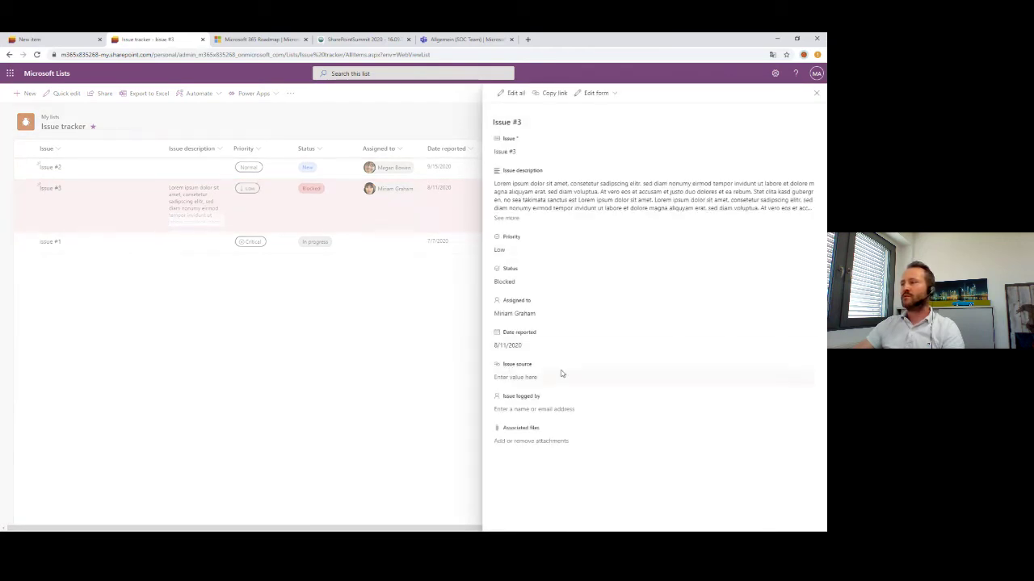
left_click(596, 93)
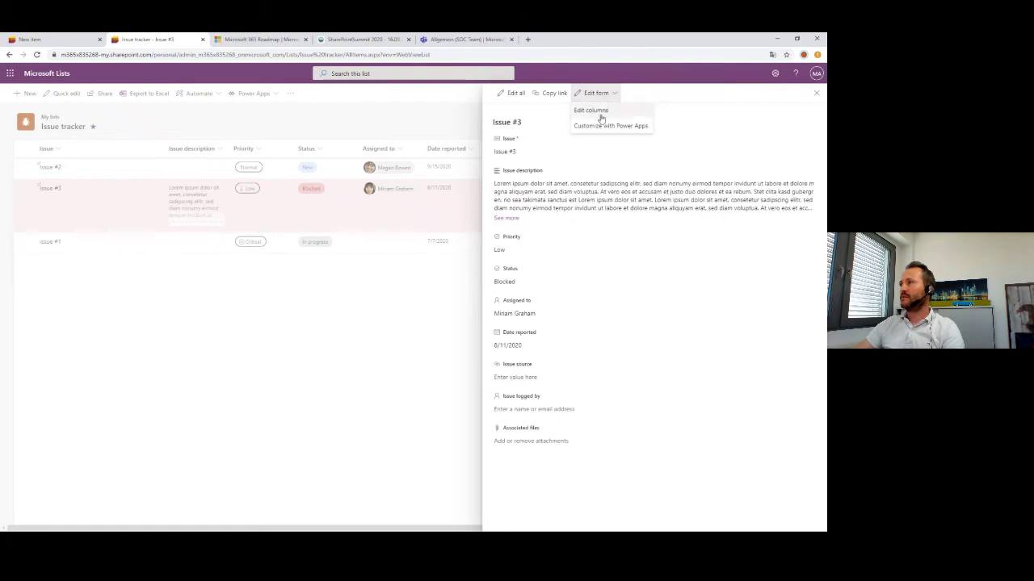
left_click(591, 111)
left_click_drag(743, 296, 733, 249)
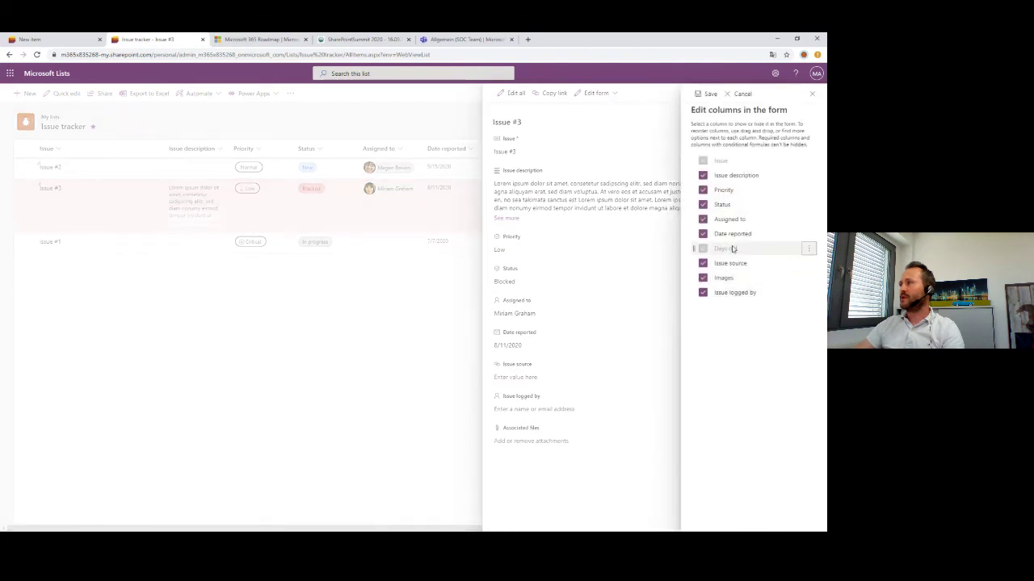
Examine the conditional formula of the Days old field, cancel its dialog and close the form column settings
left_click(808, 248)
left_click(779, 296)
type("=if([$Priority]=='Critical','true','false')")
left_click_drag(368, 327, 388, 328)
left_click(405, 328)
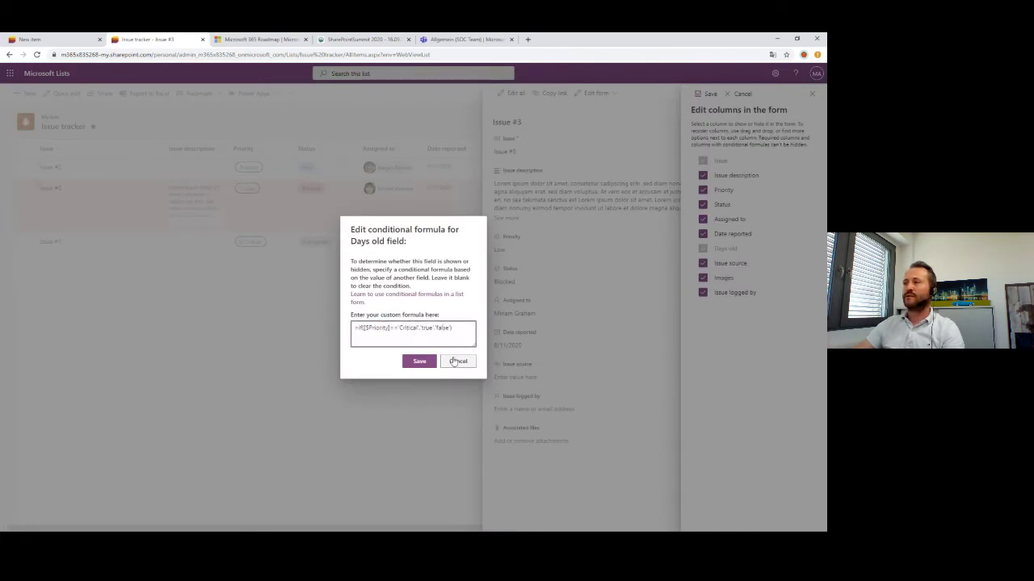
left_click(456, 363)
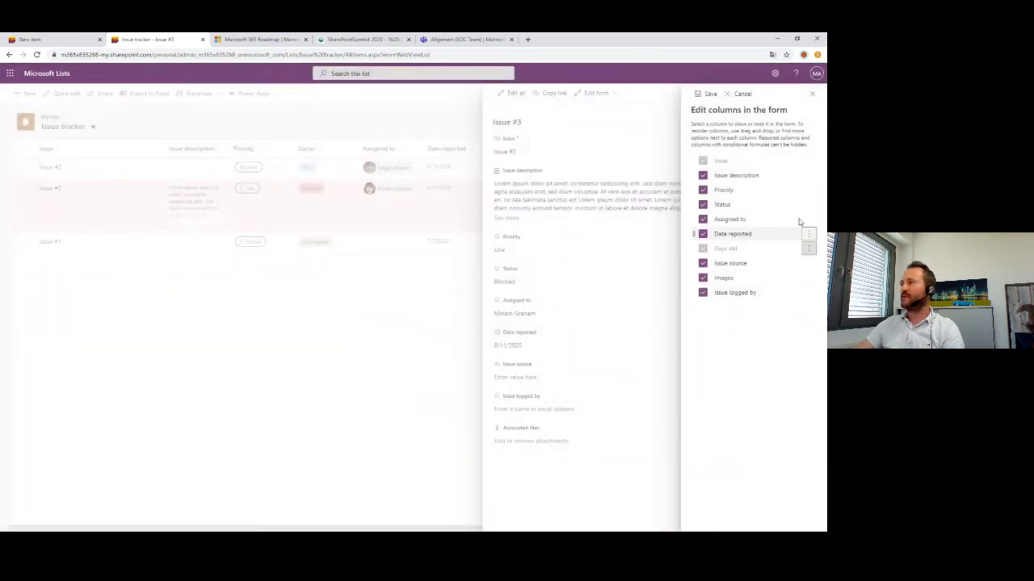
left_click(810, 94)
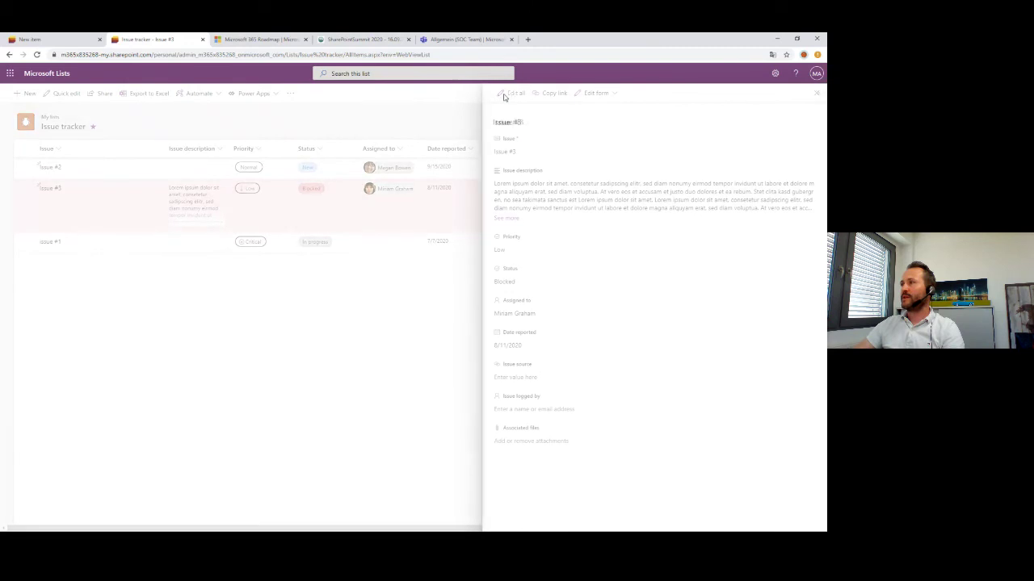
Edit Issue #3 with Priority set to Critical to test the conditional field, and close the item without saving
left_click(511, 243)
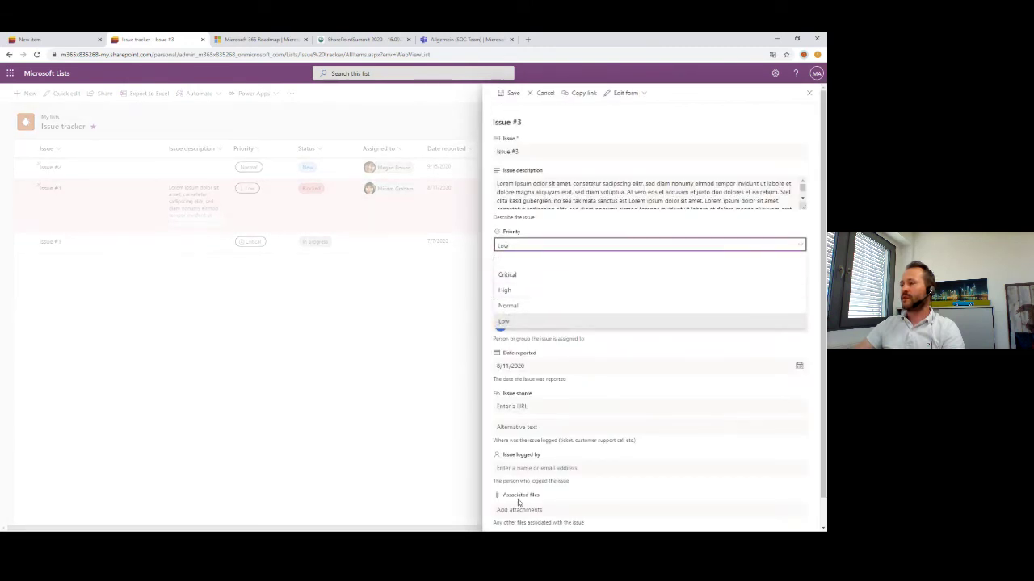
left_click(511, 274)
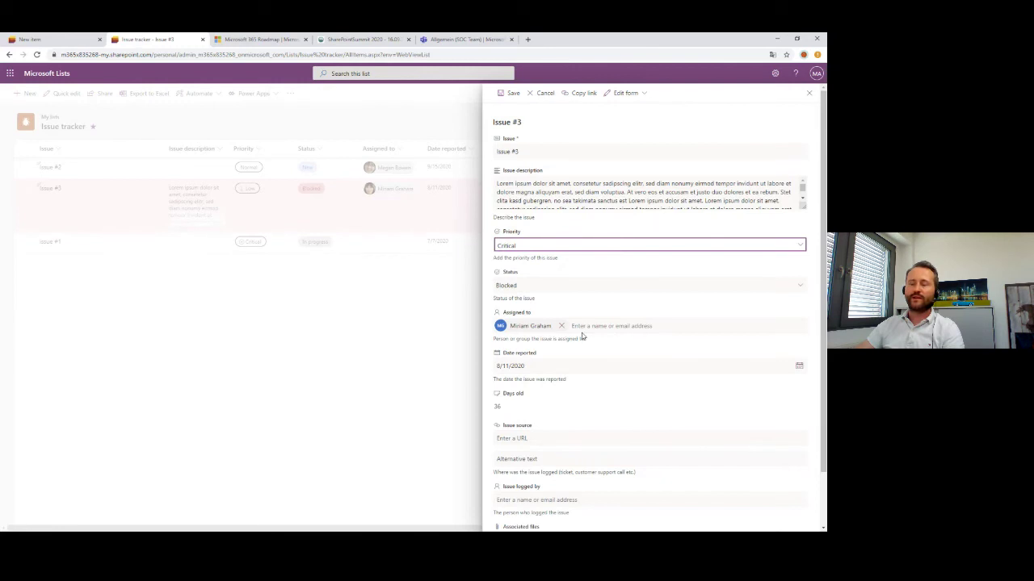
left_click(809, 95)
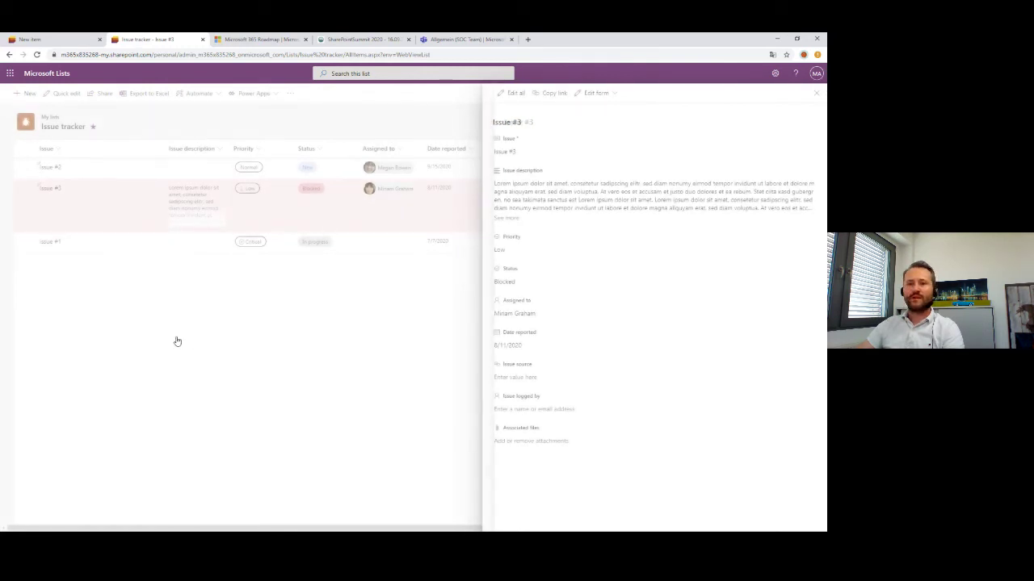
left_click(202, 340)
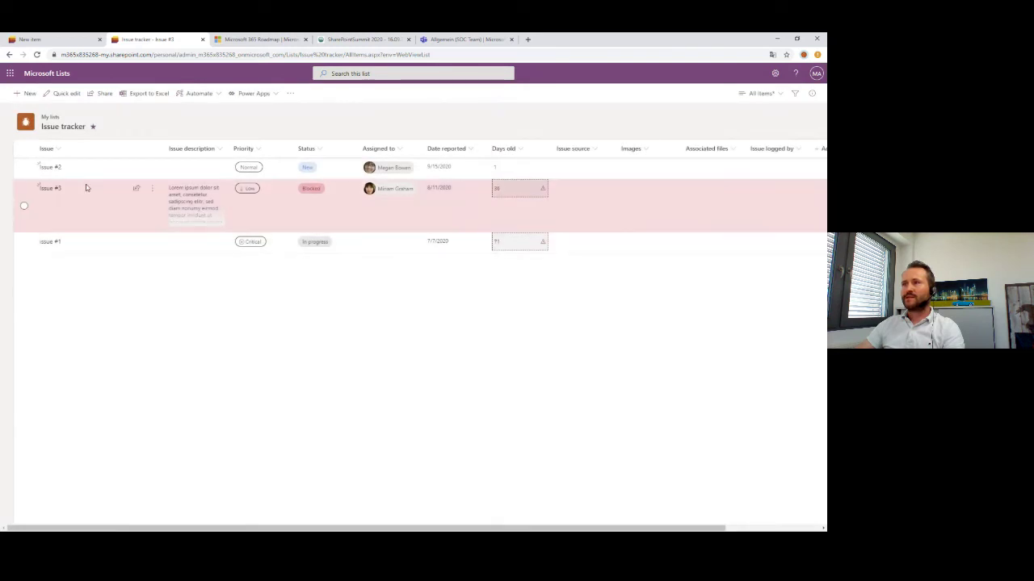
Turn on the browser's mobile device emulation, browse the Lists home page and view the favourite Issue tracker list
key("F12")
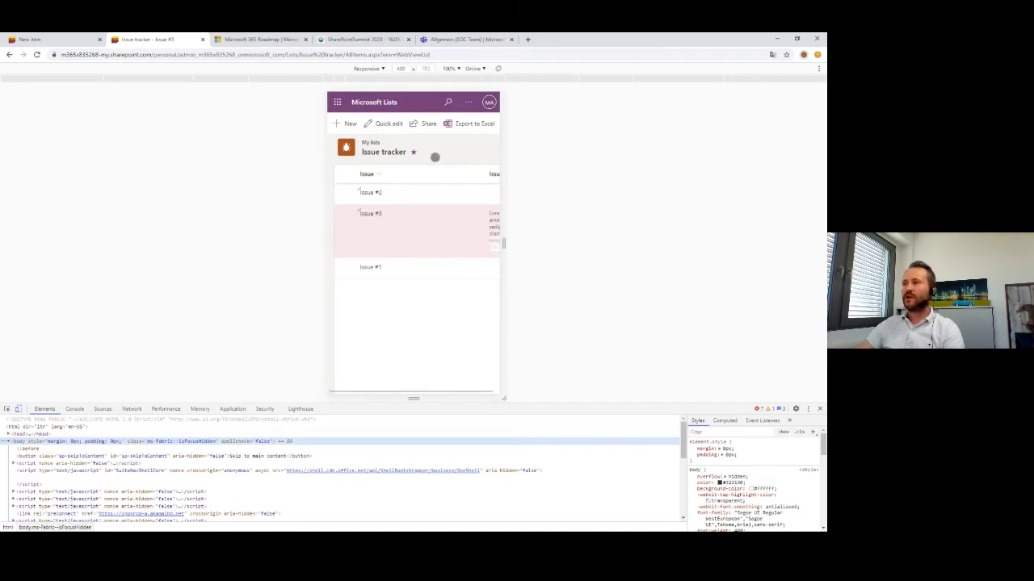
left_click(362, 103)
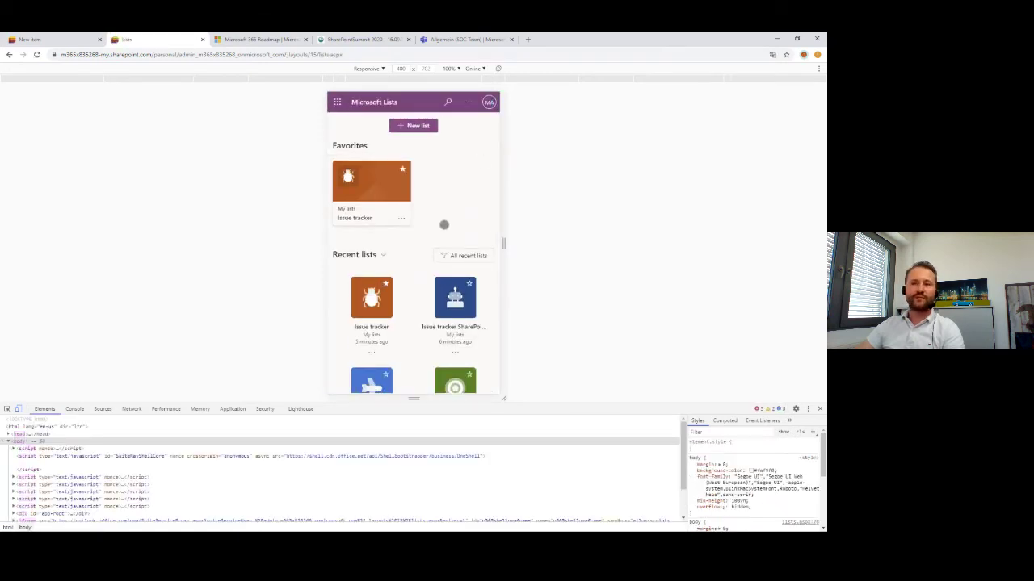
scroll(406, 279, "down", 2)
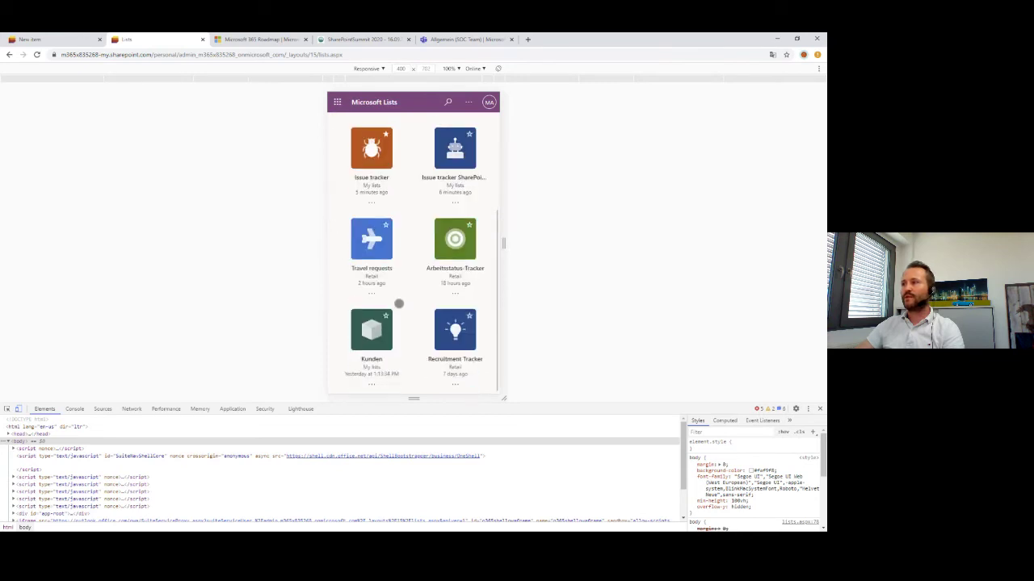
scroll(396, 341, "up", 2)
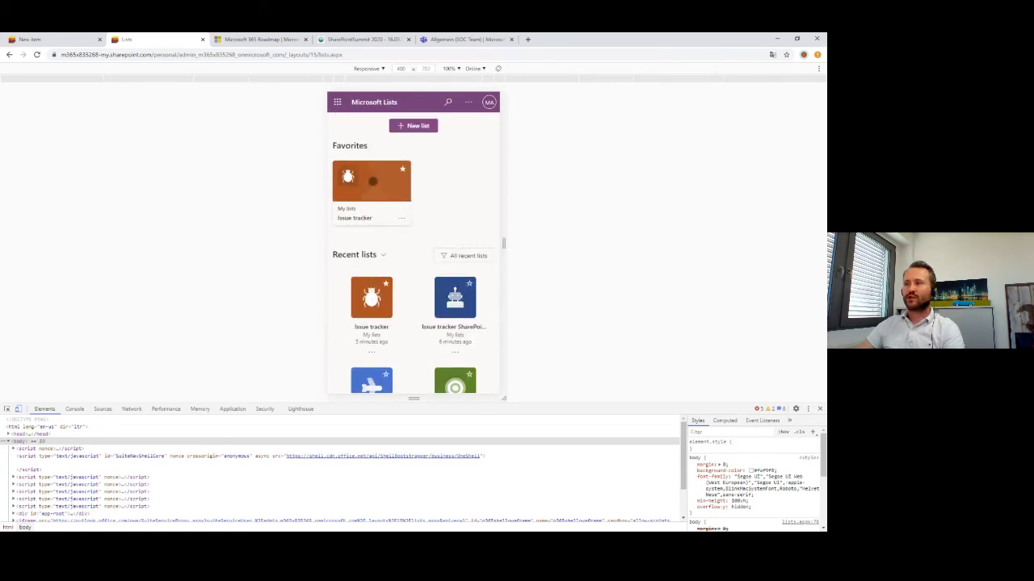
left_click(376, 194)
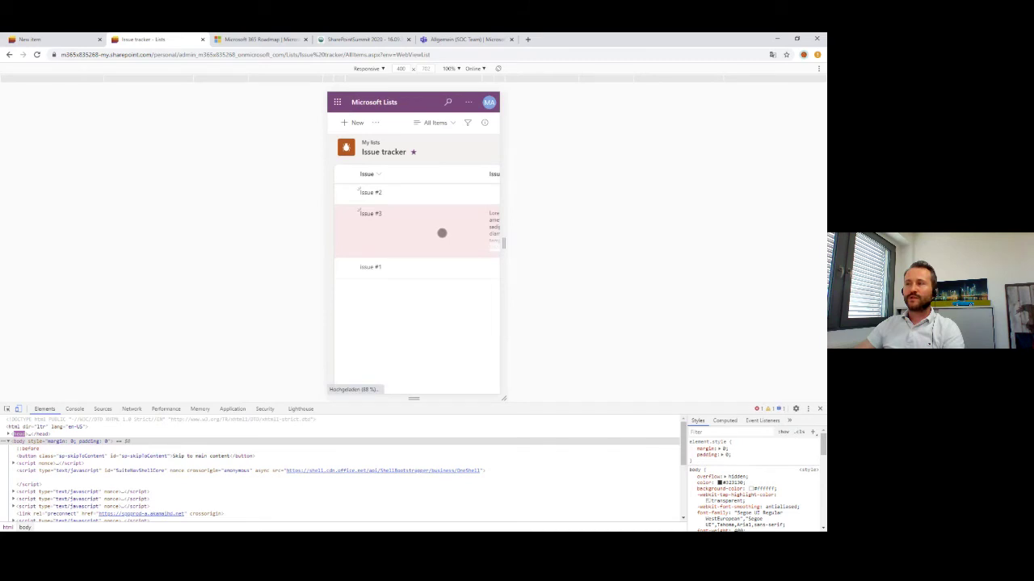
left_click_drag(471, 229, 410, 231)
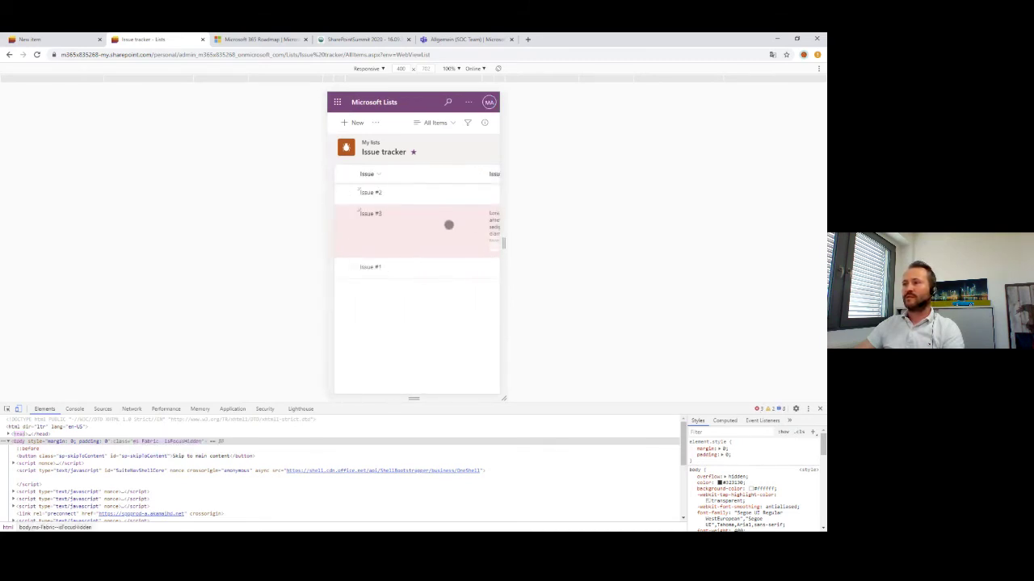
left_click_drag(431, 224, 570, 239)
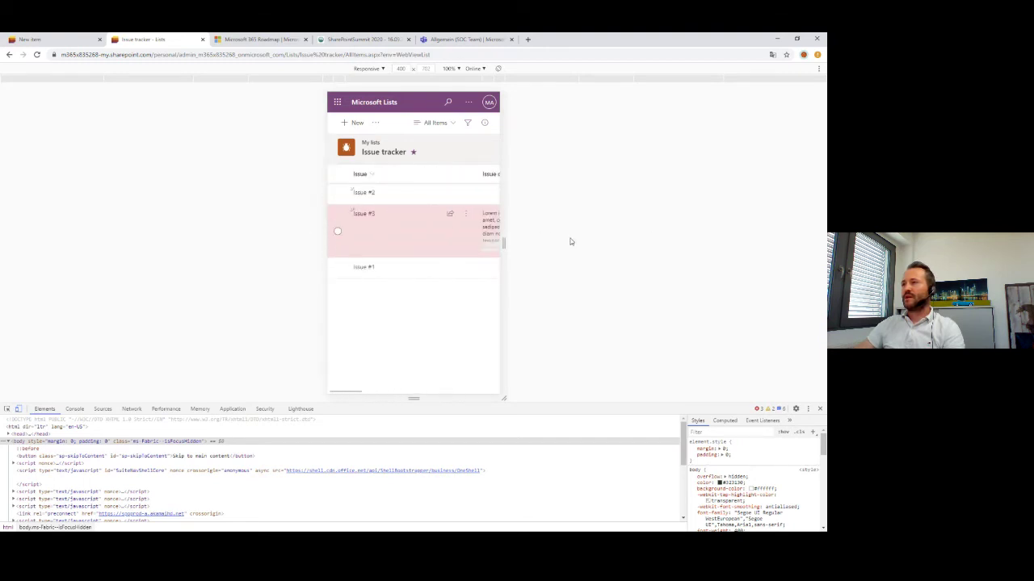
Open Issue #3 in the mobile layout and review its field details
left_click(377, 234)
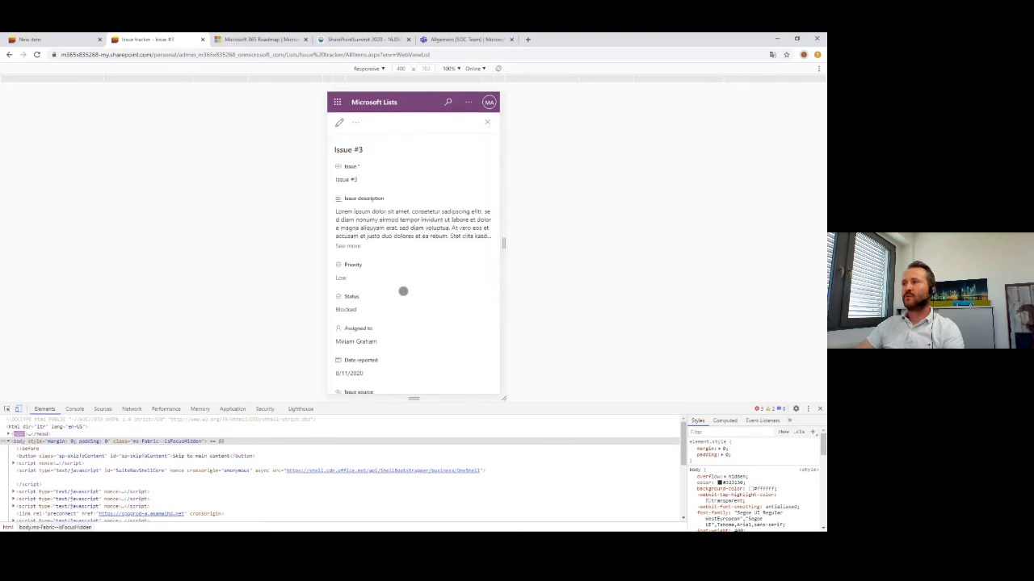
scroll(403, 290, "down", 2)
scroll(404, 321, "up", 2)
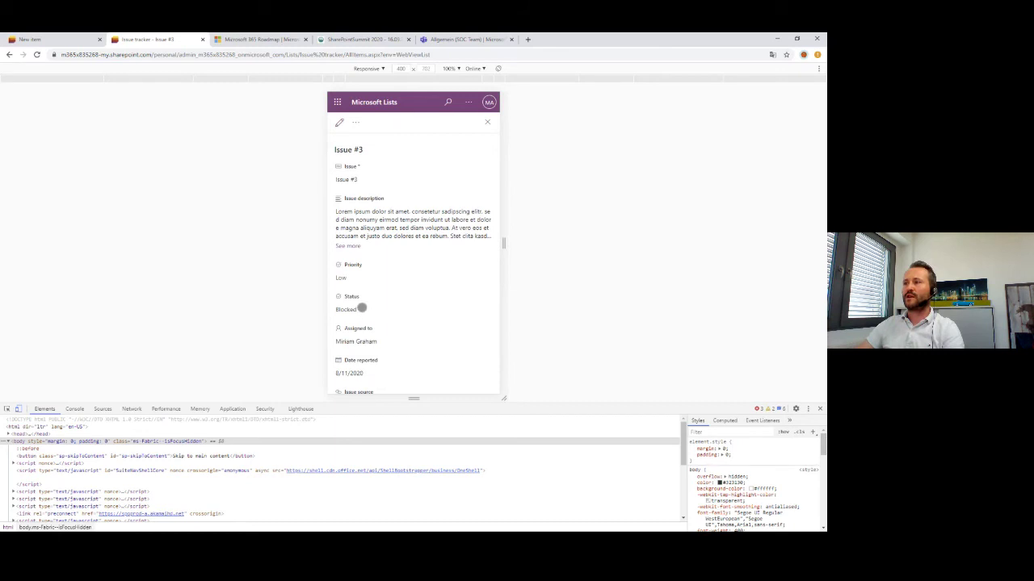
scroll(395, 365, "down", 2)
scroll(395, 364, "up", 2)
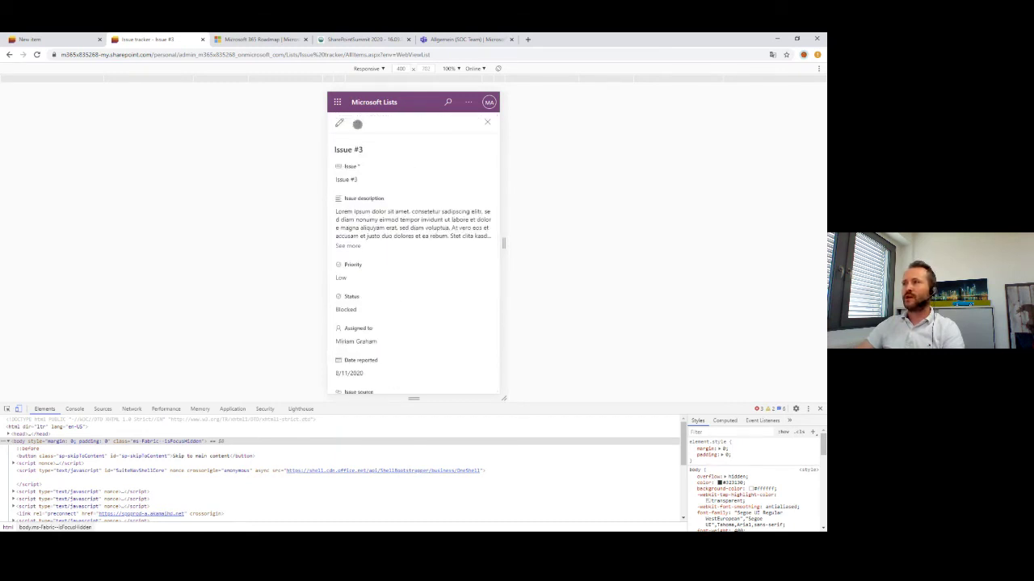
Edit Issue #3 with Date reported set to 8/25/2020, save and close it, and leave the mobile emulation
left_click(338, 126)
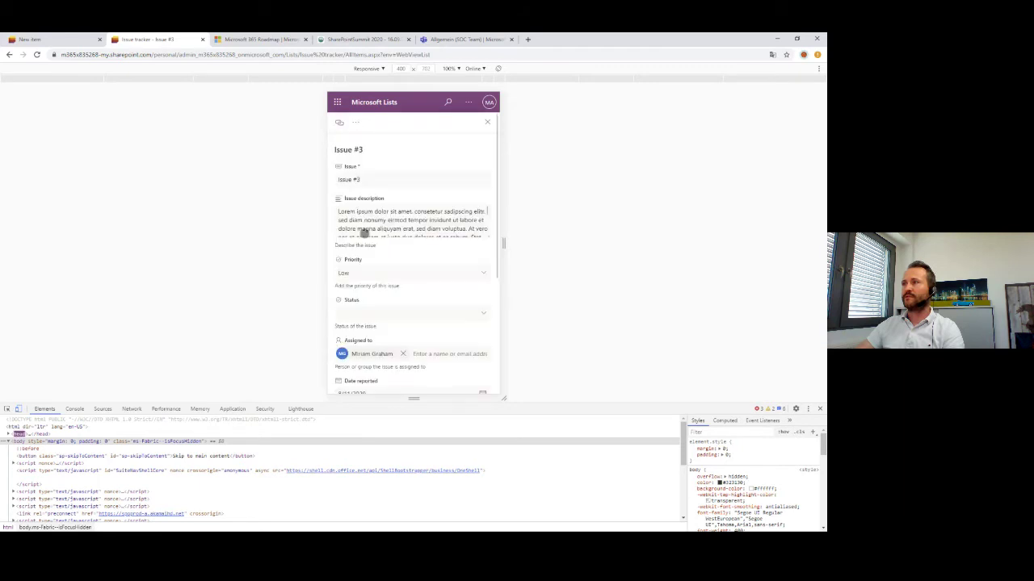
scroll(354, 328, "down", 3)
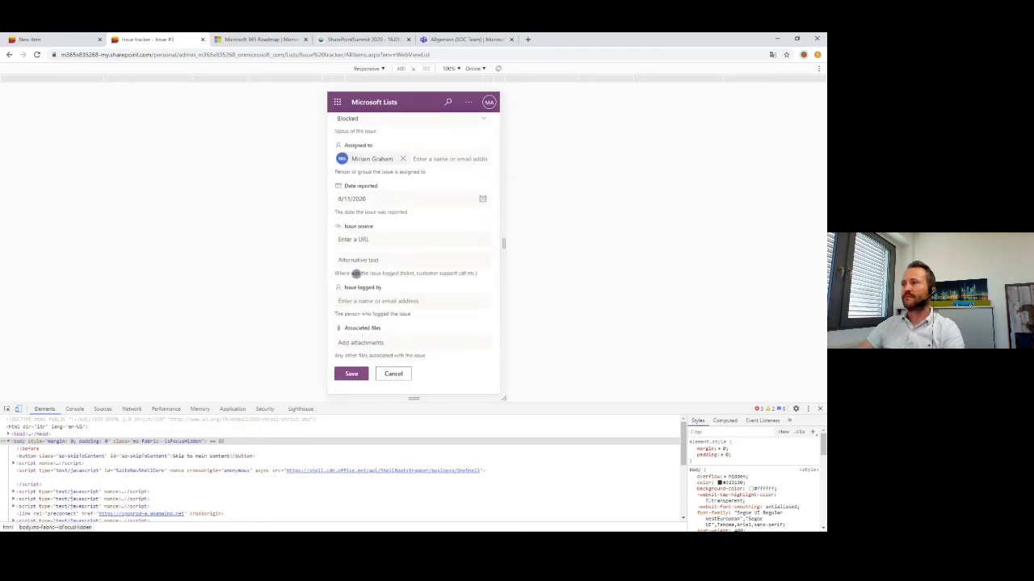
left_click(367, 200)
left_click(482, 199)
left_click(363, 271)
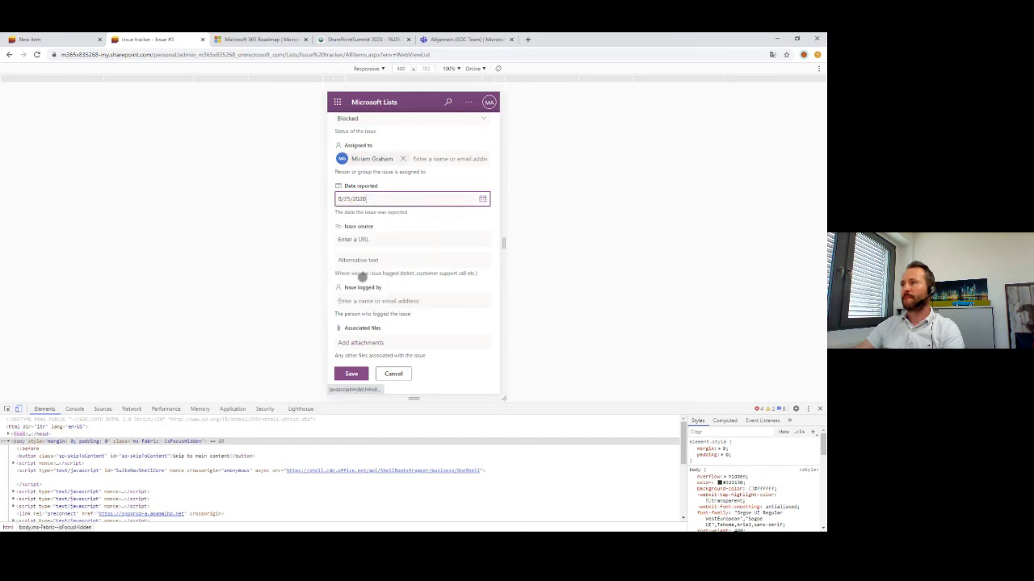
left_click(350, 374)
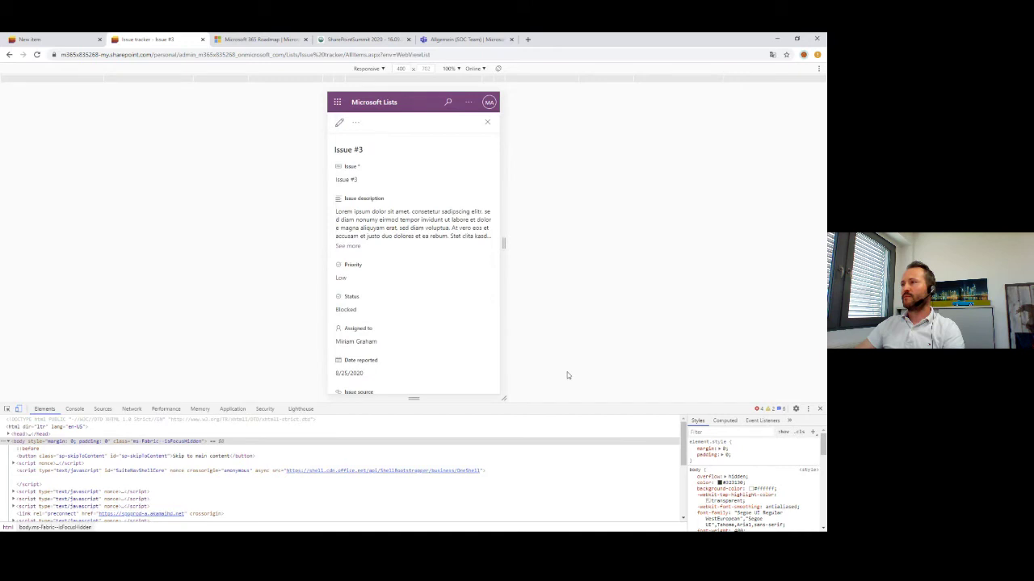
left_click(488, 134)
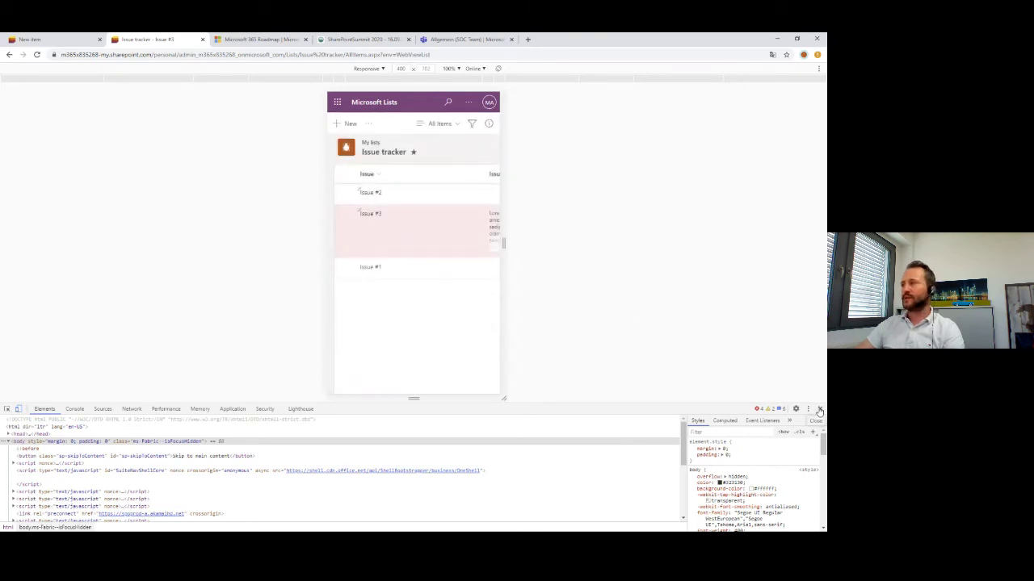
left_click(819, 411)
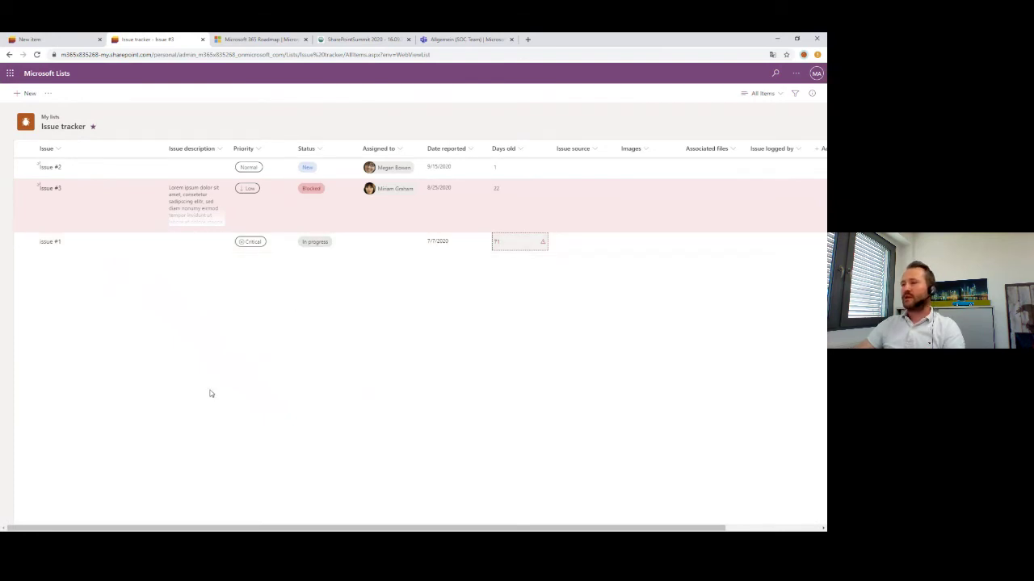
Switch to Microsoft Teams and add a Lists tab to the Allgemein channel of the U.S. Sales team
left_click(456, 43)
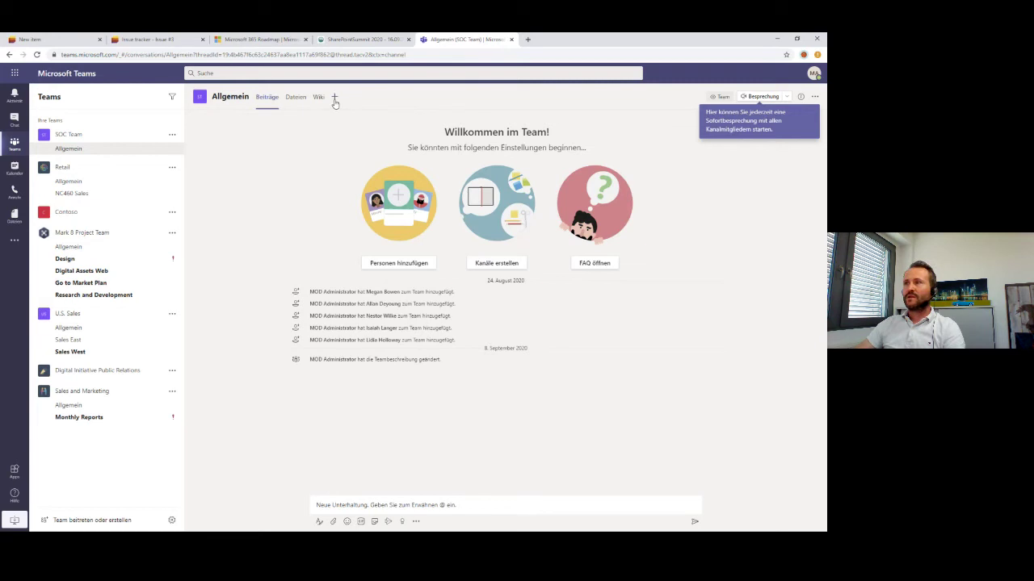
left_click(67, 328)
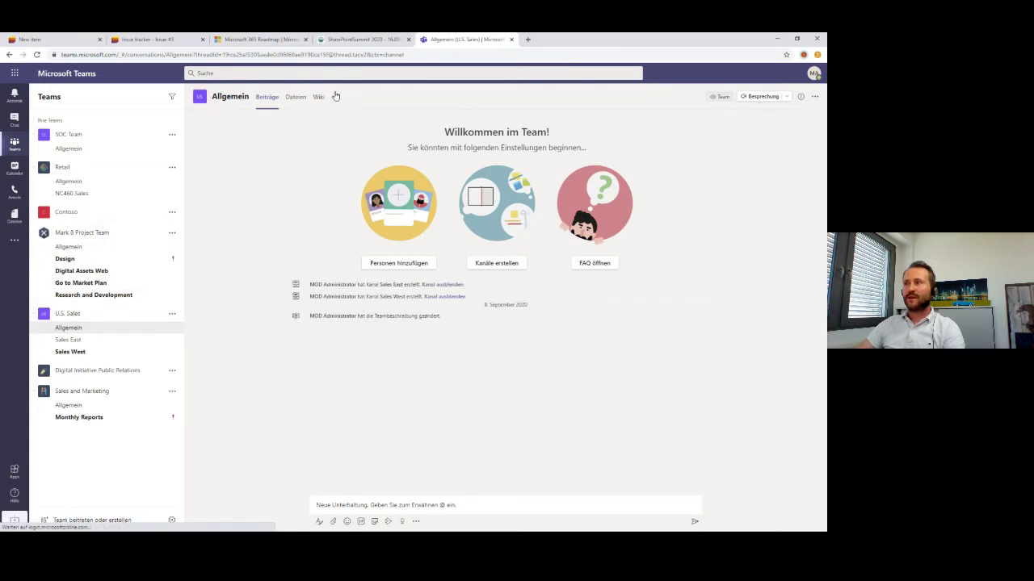
left_click(335, 96)
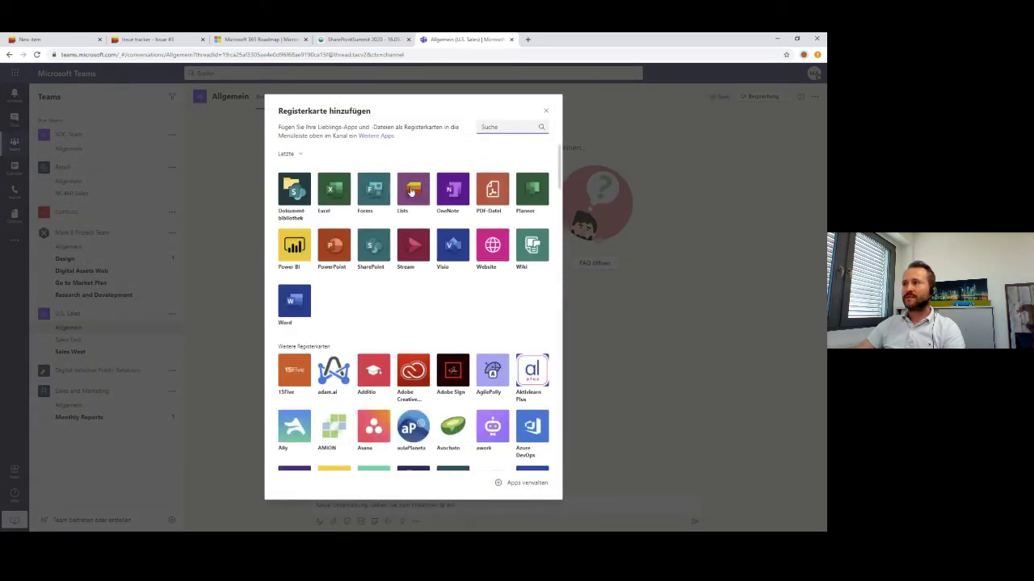
left_click(412, 191)
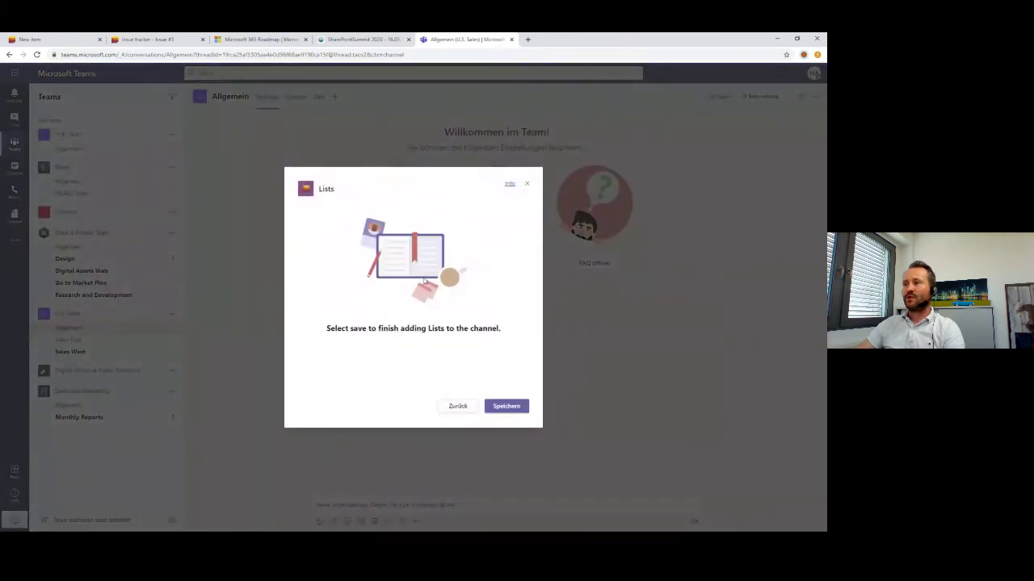
left_click(507, 407)
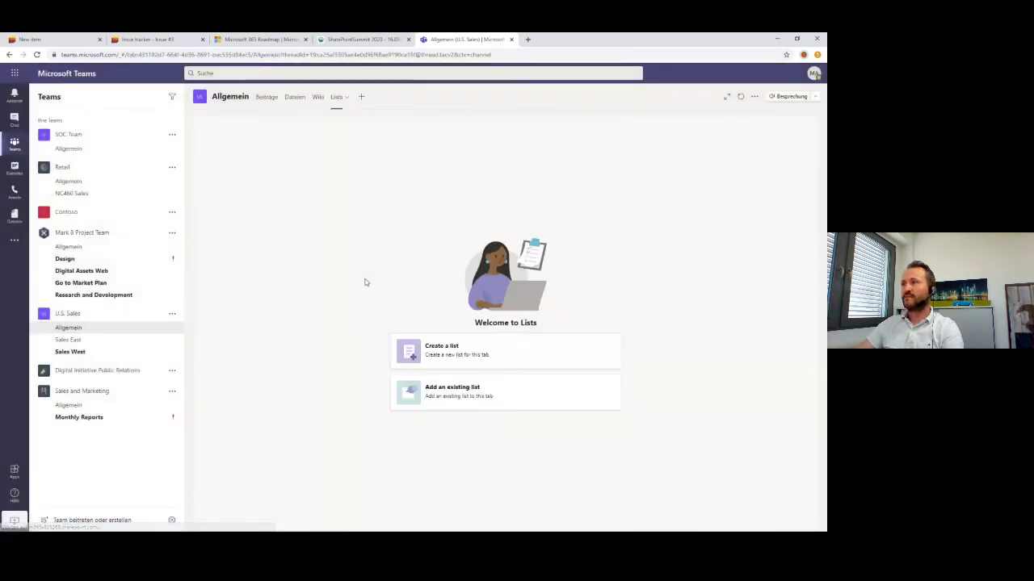
Look over the options and templates for creating a list, go back and choose to add an existing list instead
left_click(448, 358)
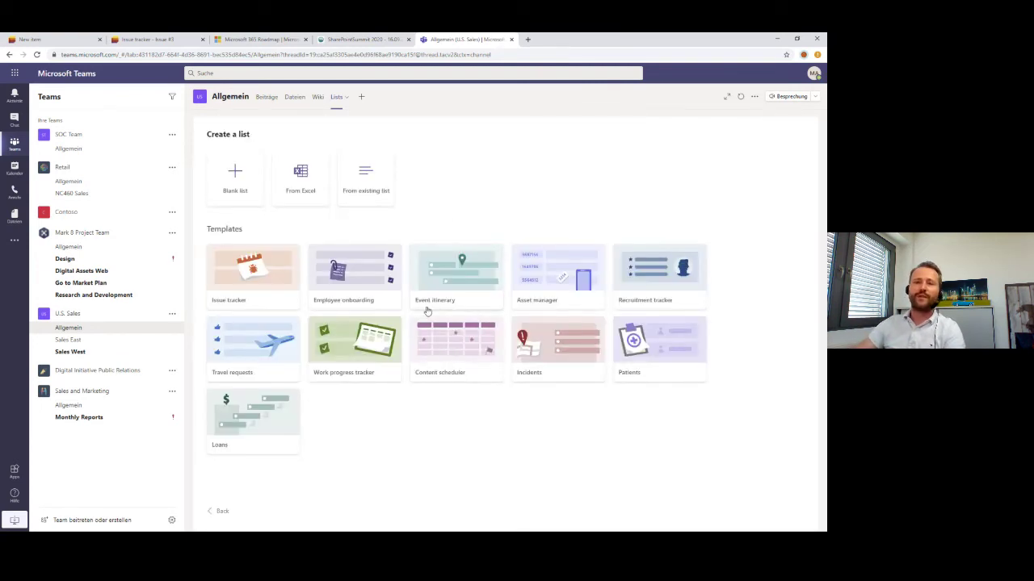
left_click(219, 515)
left_click(470, 397)
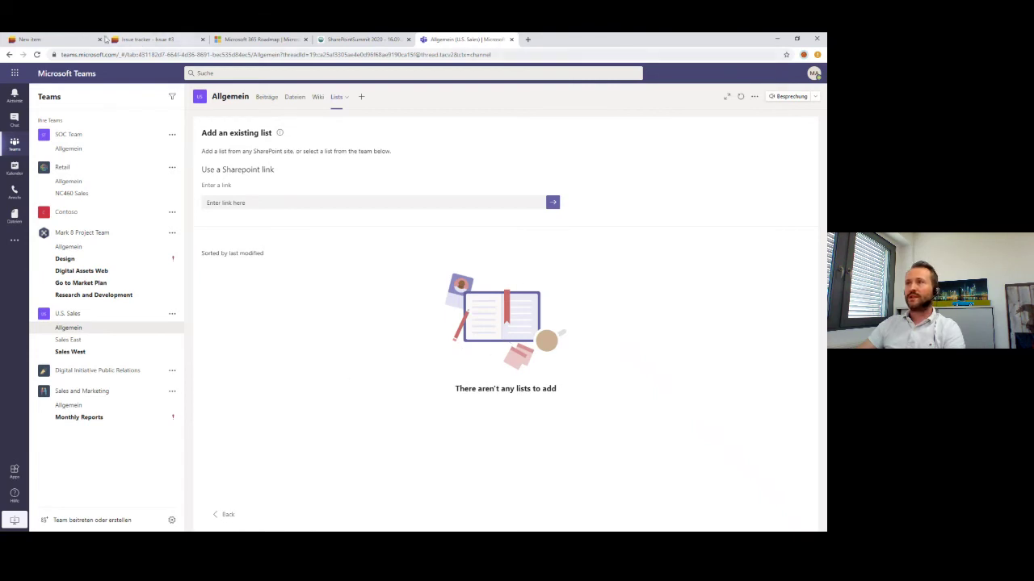
Switch to the Issue tracker SharePoint Summit 2020 list and copy its web address up to the list name
left_click(65, 39)
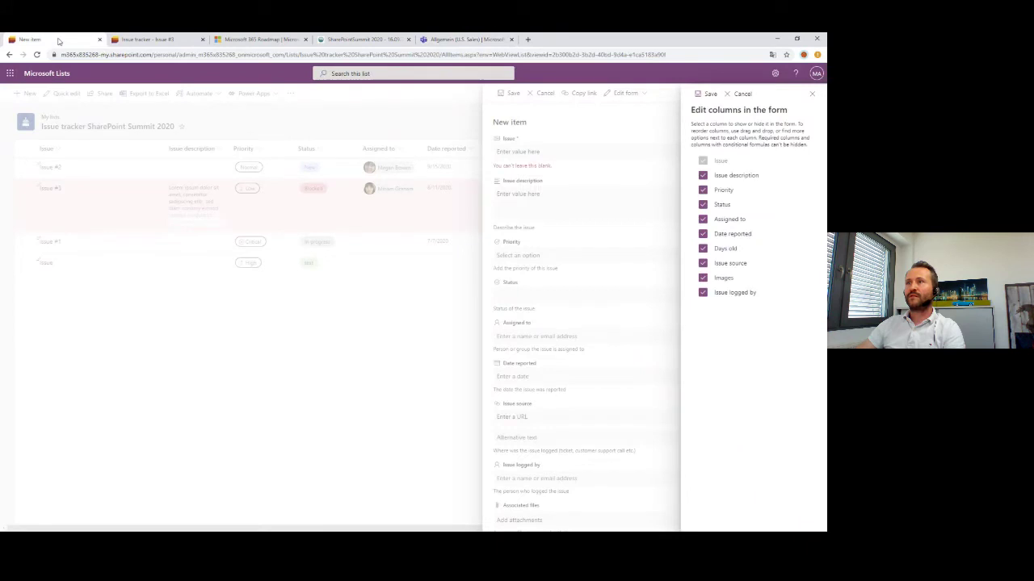
left_click(186, 55)
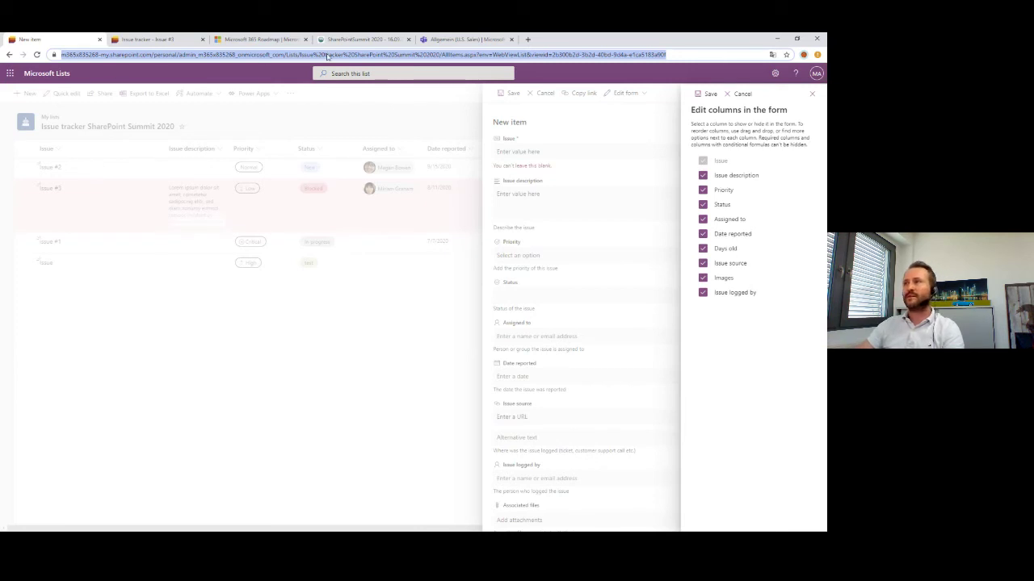
left_click(432, 54)
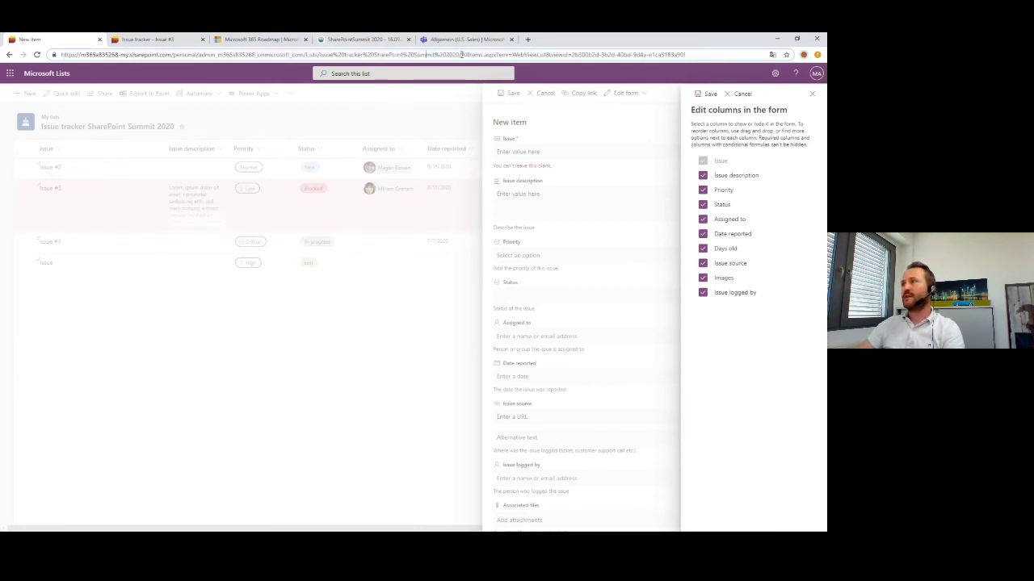
left_click_drag(435, 57, 32, 55)
key("ctrl+c")
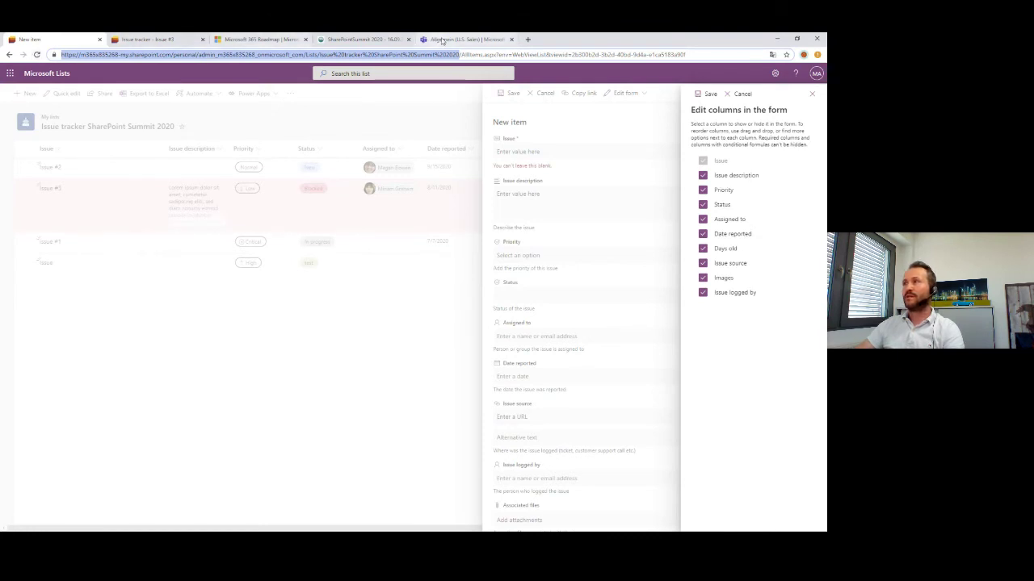
Return to Teams and try to add the existing list to the channel tab using the copied link
left_click(462, 39)
left_click(242, 201)
key("ctrl+v")
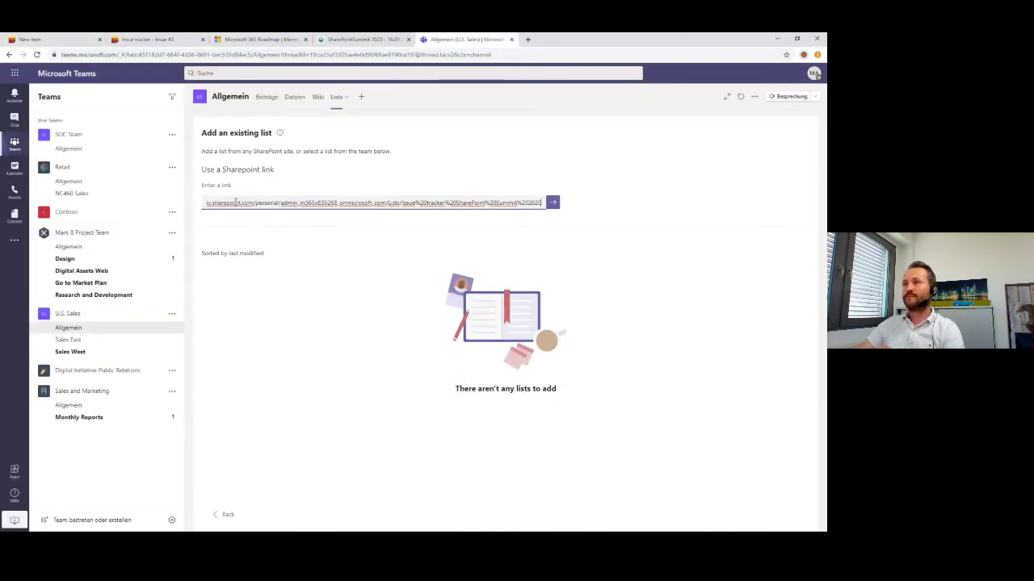
left_click(552, 202)
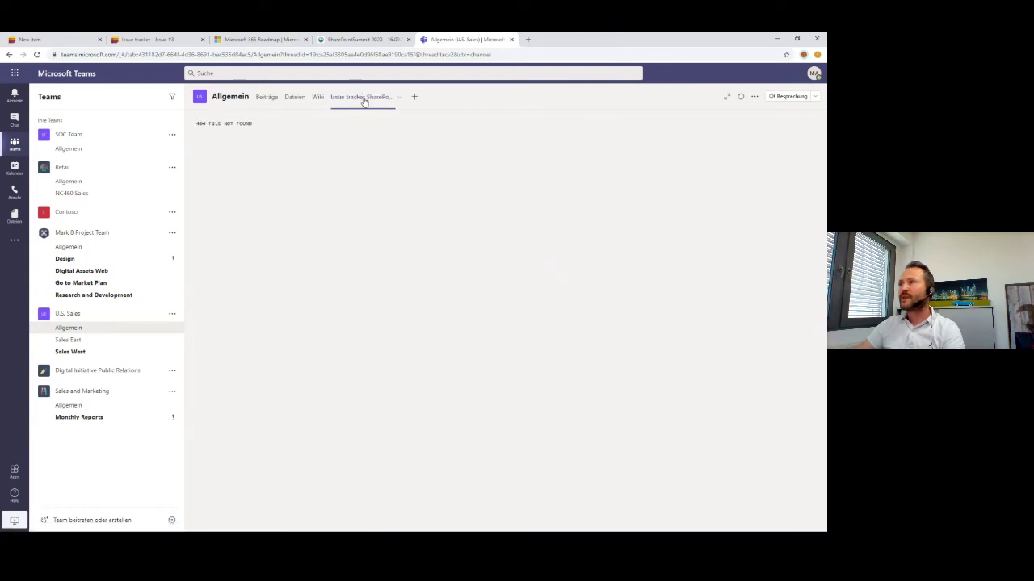
Remove the Issue tracker SharePoint Summit 2020 tab from the channel
left_click(398, 100)
left_click(353, 138)
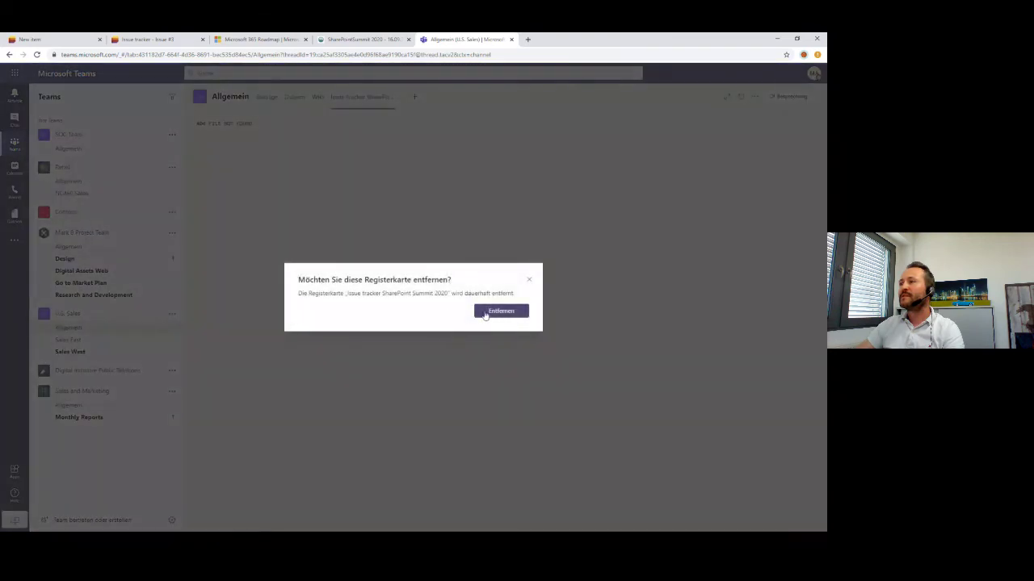
left_click(500, 311)
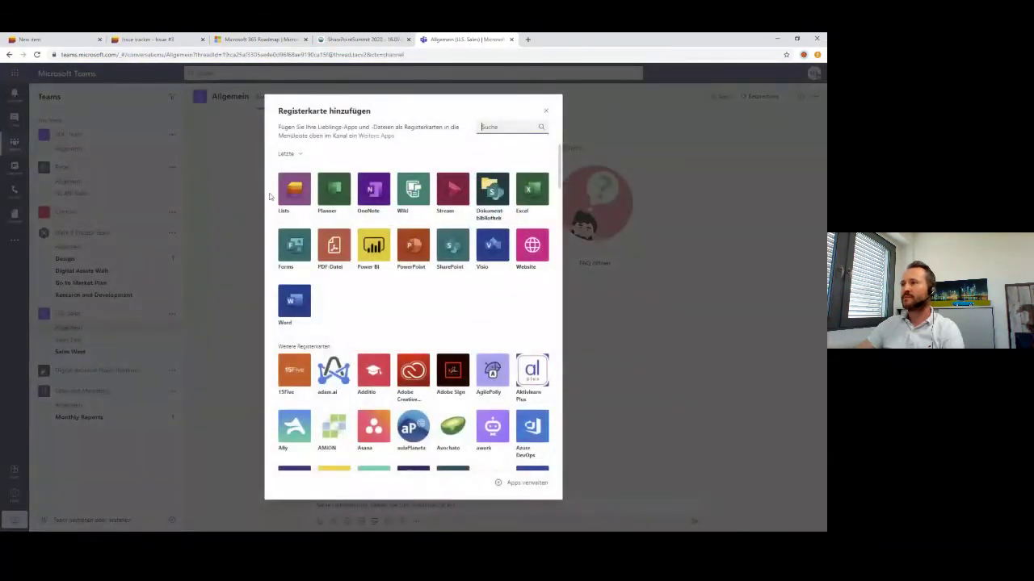
Add a Lists tab to the Allgemein channel of the U.S. Sales team and save it
left_click(289, 192)
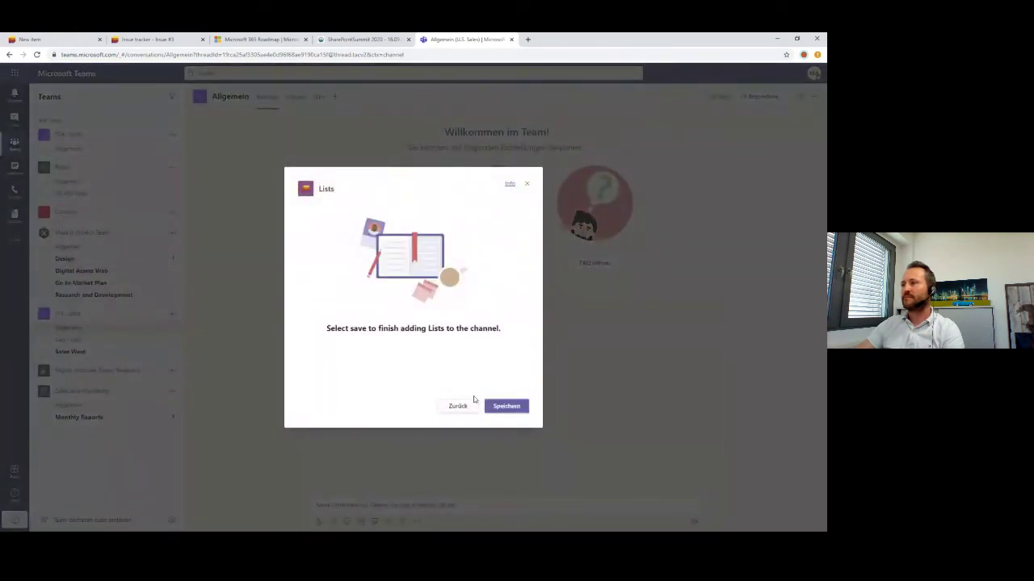
left_click(504, 406)
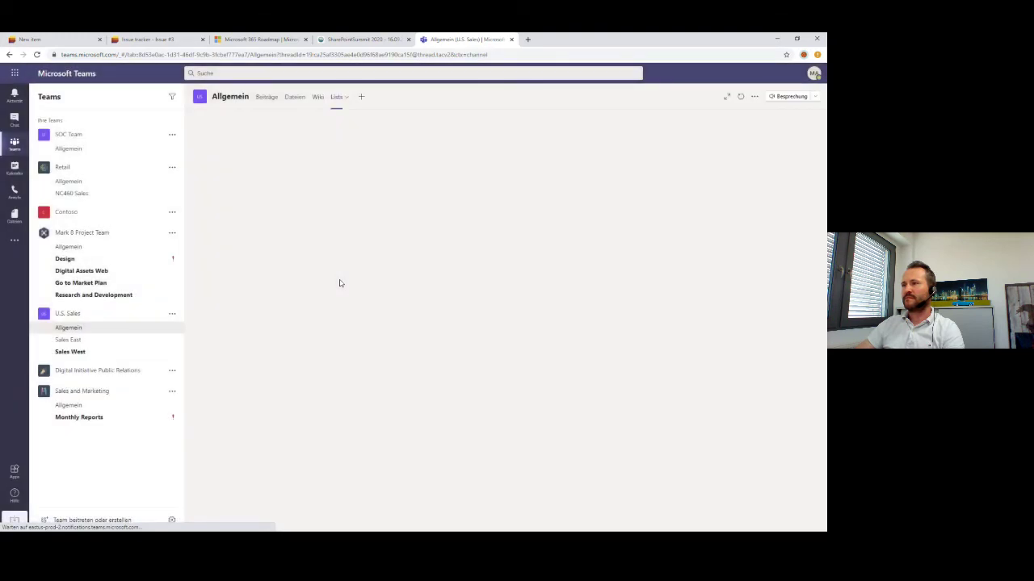
left_click(427, 396)
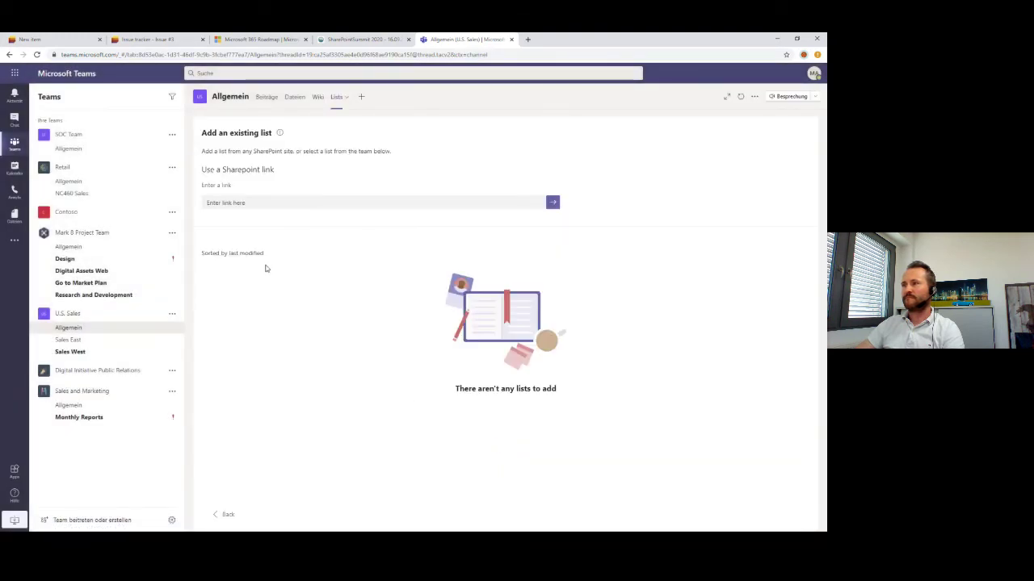
left_click(224, 203)
key("ctrl+v")
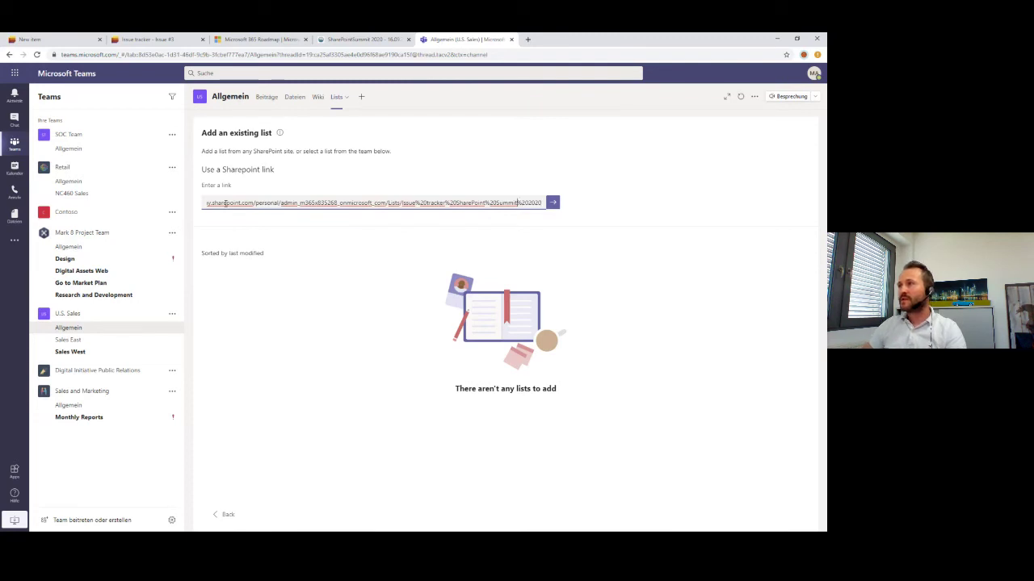
key("Home")
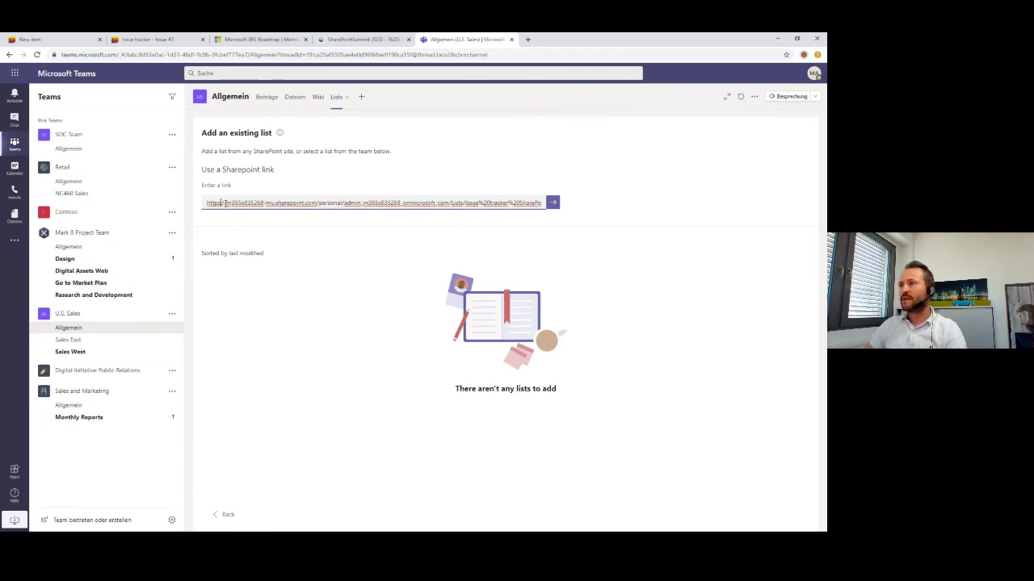
key("End")
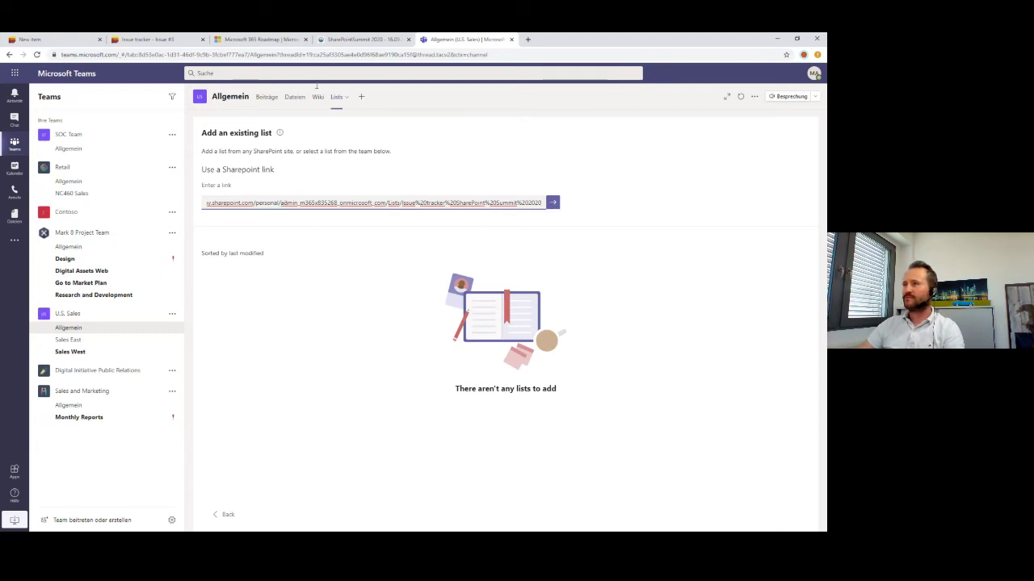
left_click(223, 515)
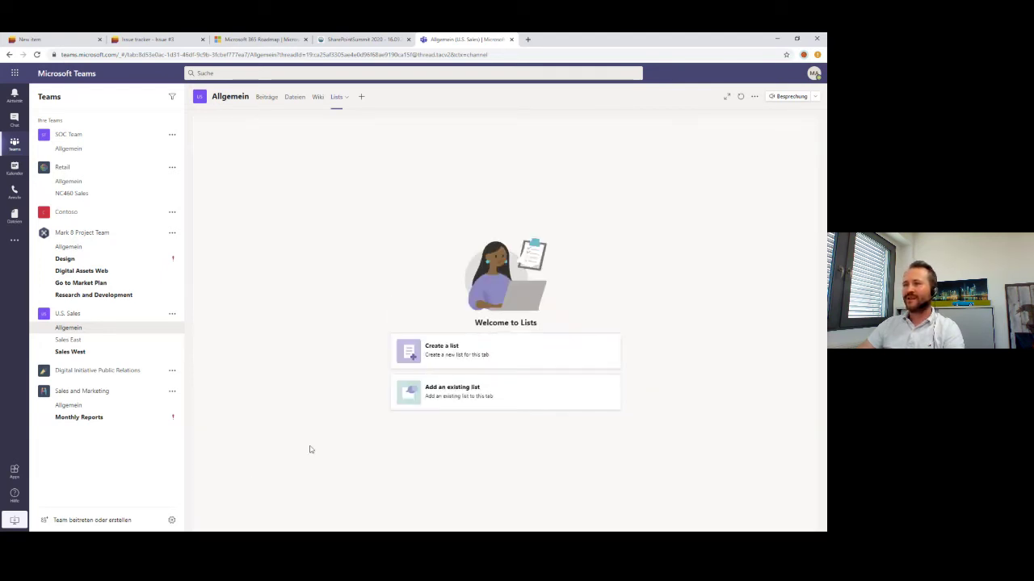
Preview the Issue tracker and Event itinerary templates, and create a new list from the Asset manager template with the lighter red color
left_click(449, 360)
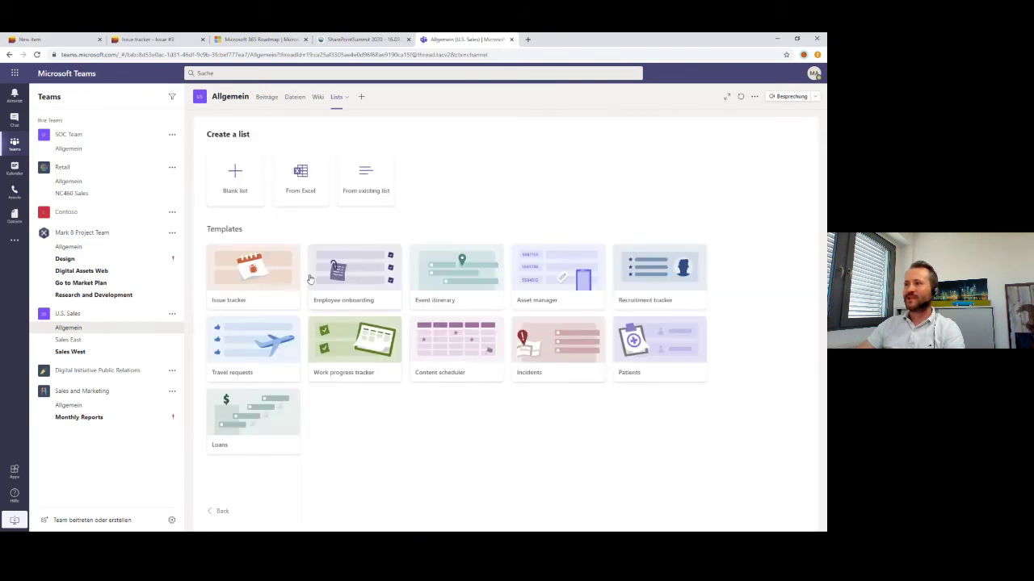
left_click(273, 271)
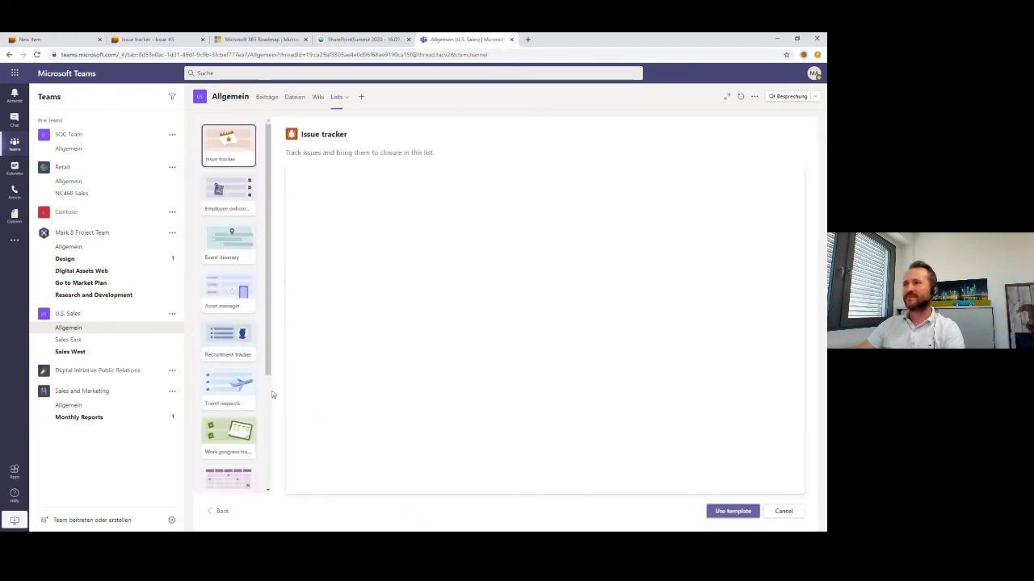
left_click(220, 255)
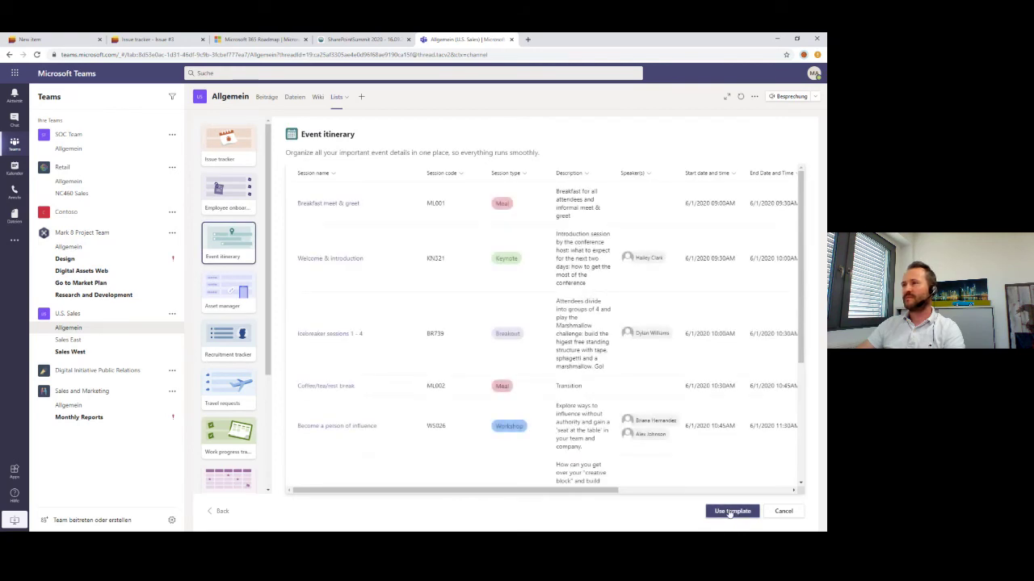
left_click(234, 290)
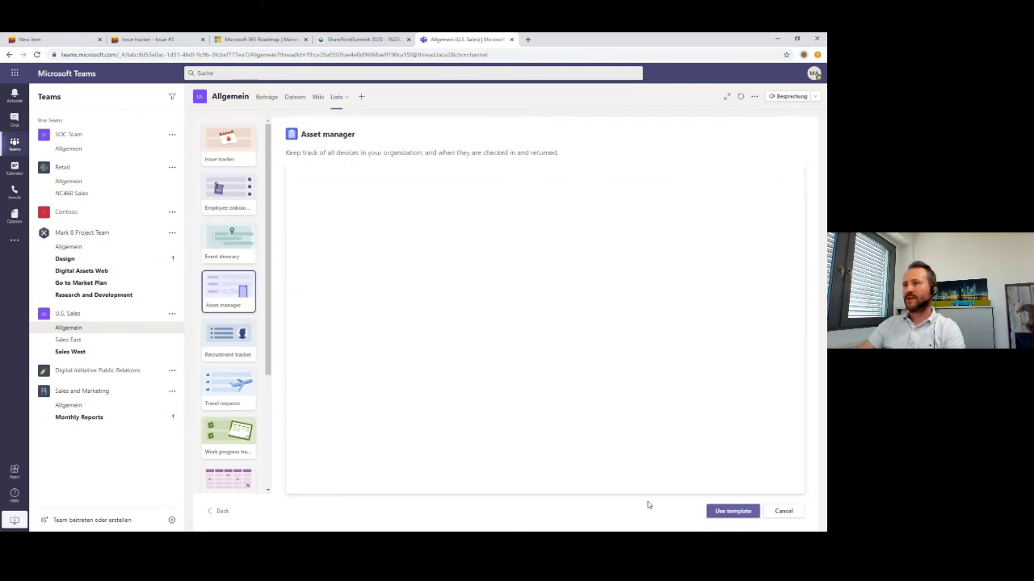
left_click(731, 511)
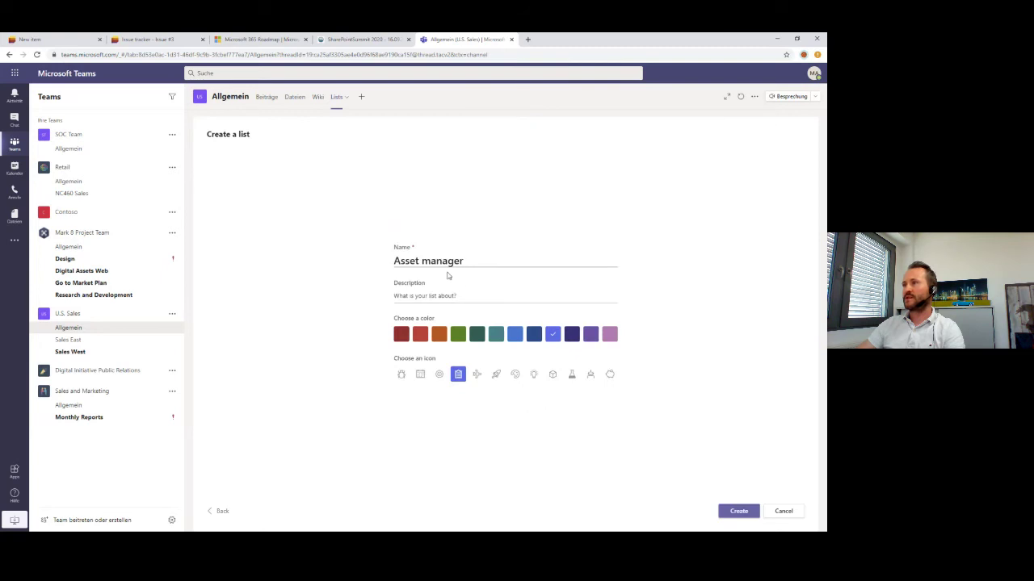
left_click(421, 336)
left_click(733, 513)
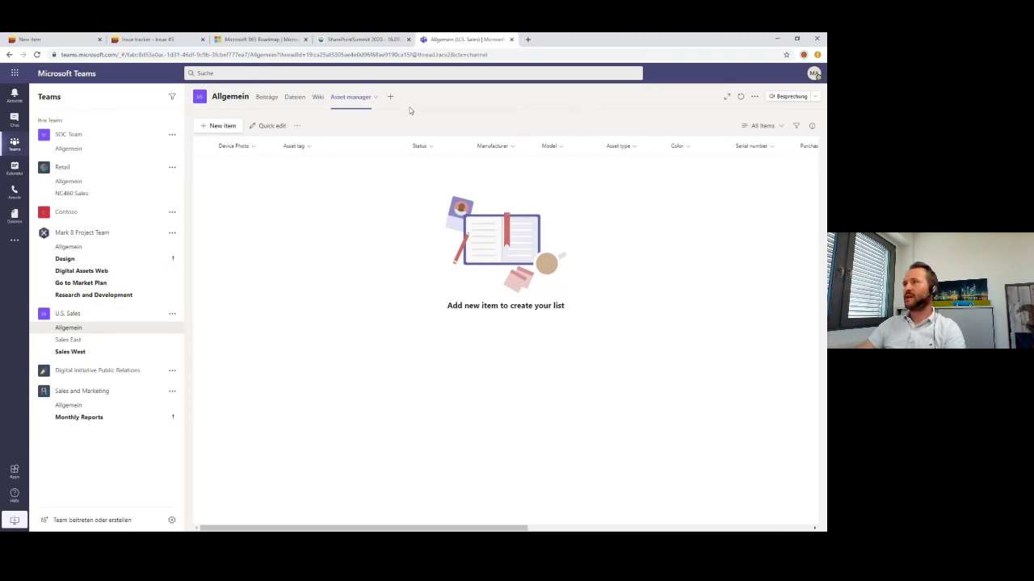
Add an item to the Asset manager list with asset tag "Asset #1234", status In use and color Silver
left_click(216, 126)
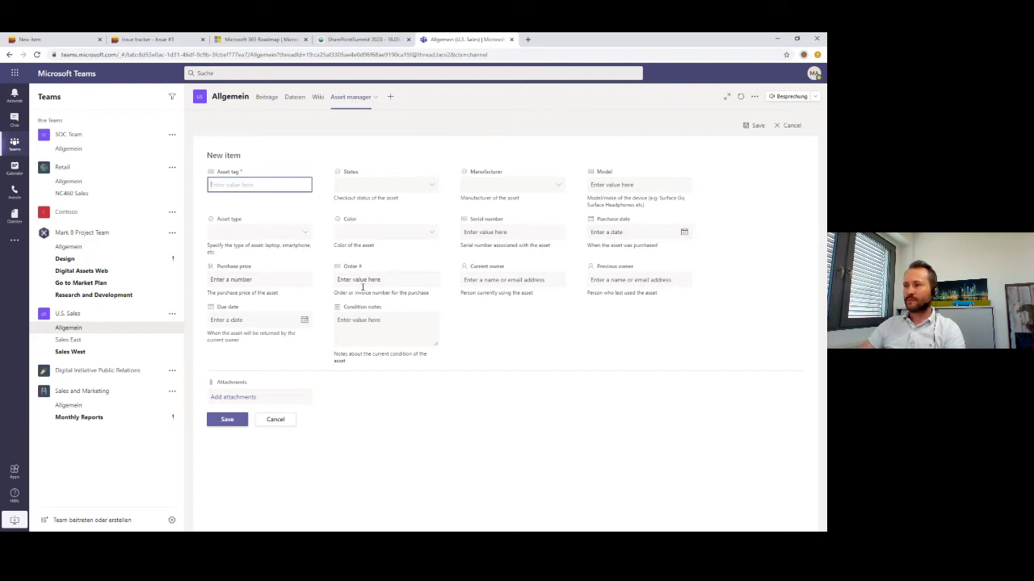
type("Asset")
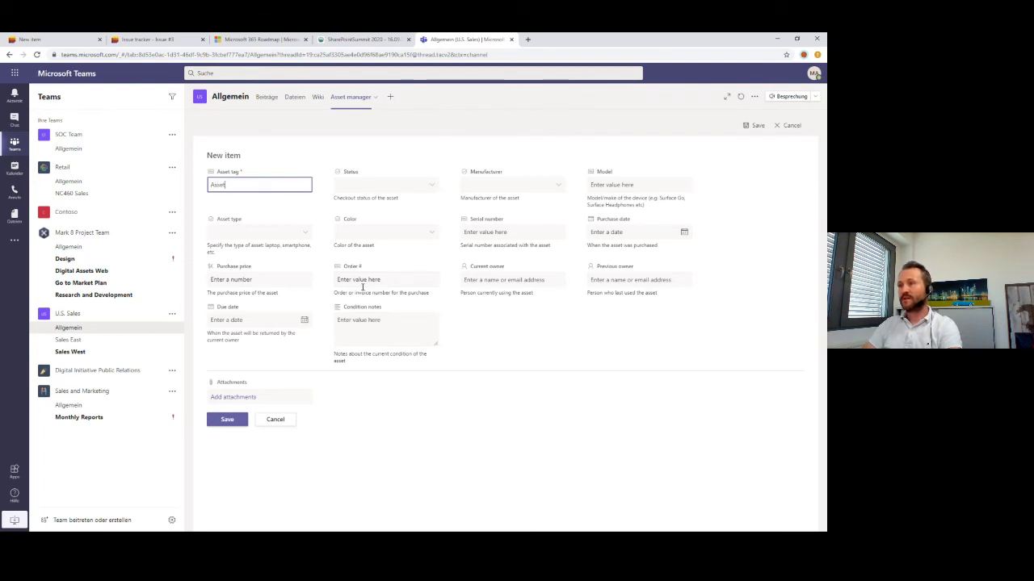
type(" #")
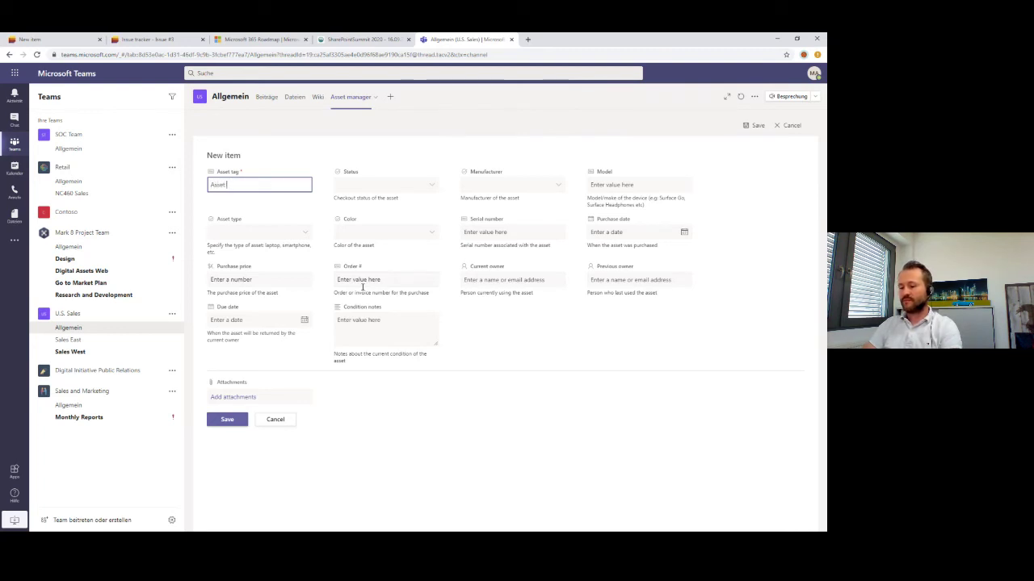
type("1234")
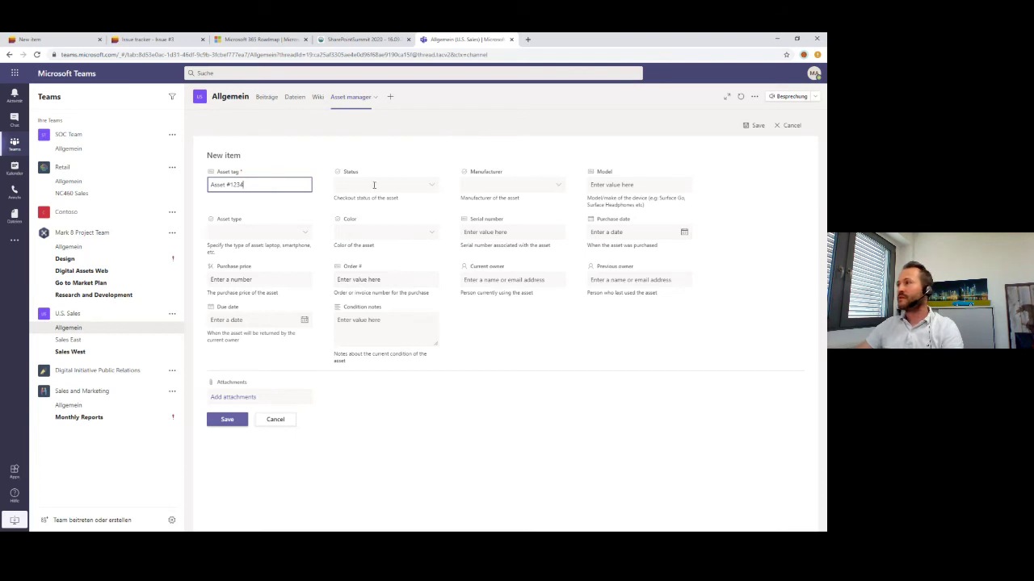
key("Tab")
left_click(430, 187)
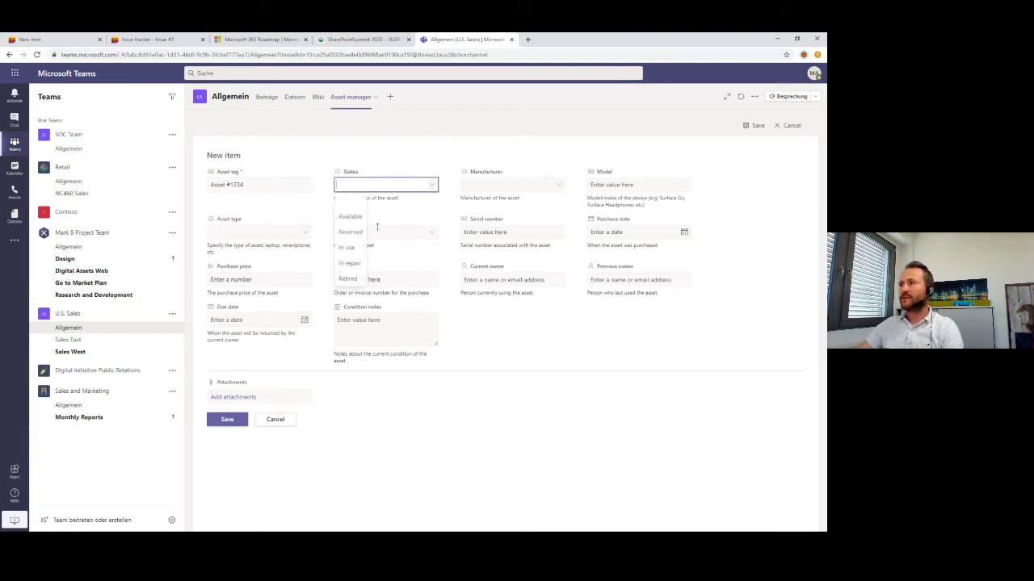
left_click(357, 263)
left_click(432, 233)
left_click(349, 310)
left_click(228, 421)
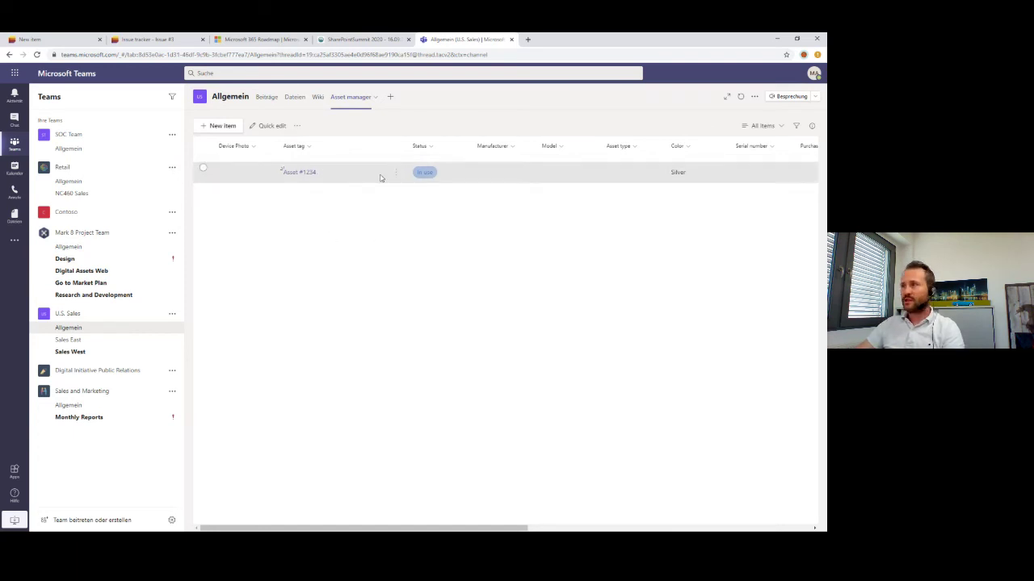
Open the Asset #1234 item and start a conversation about it
left_click(293, 174)
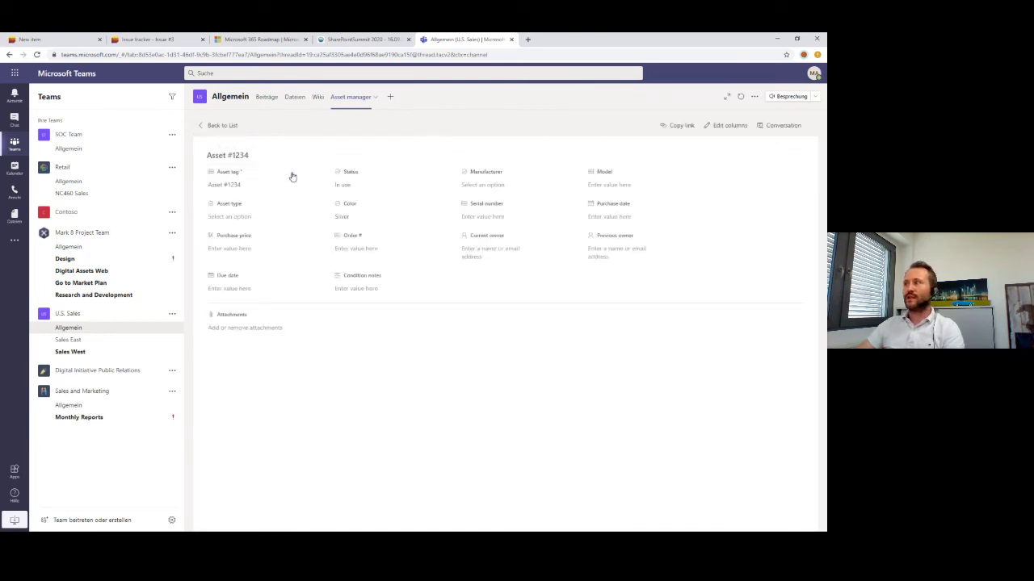
left_click(783, 127)
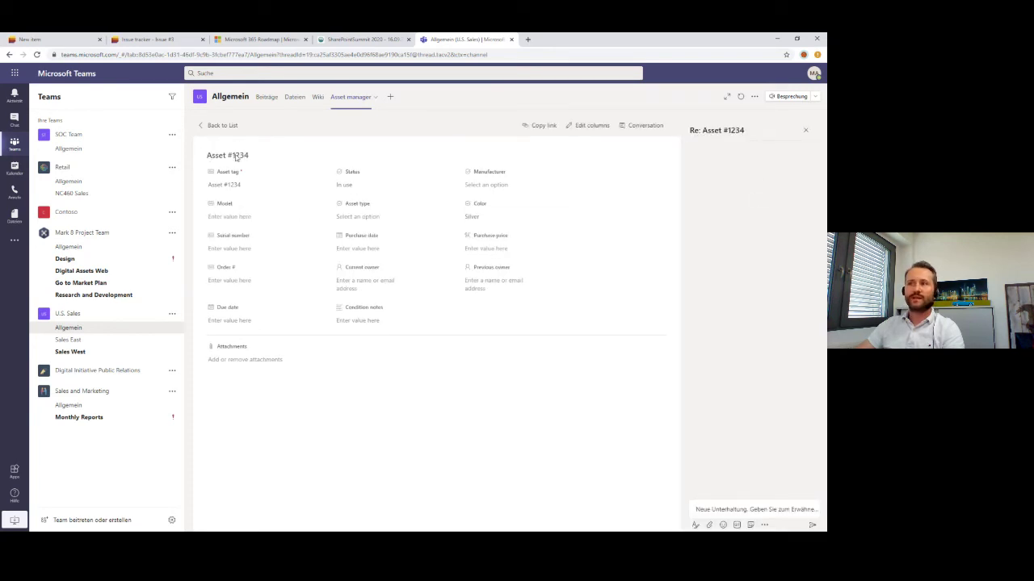
left_click(724, 507)
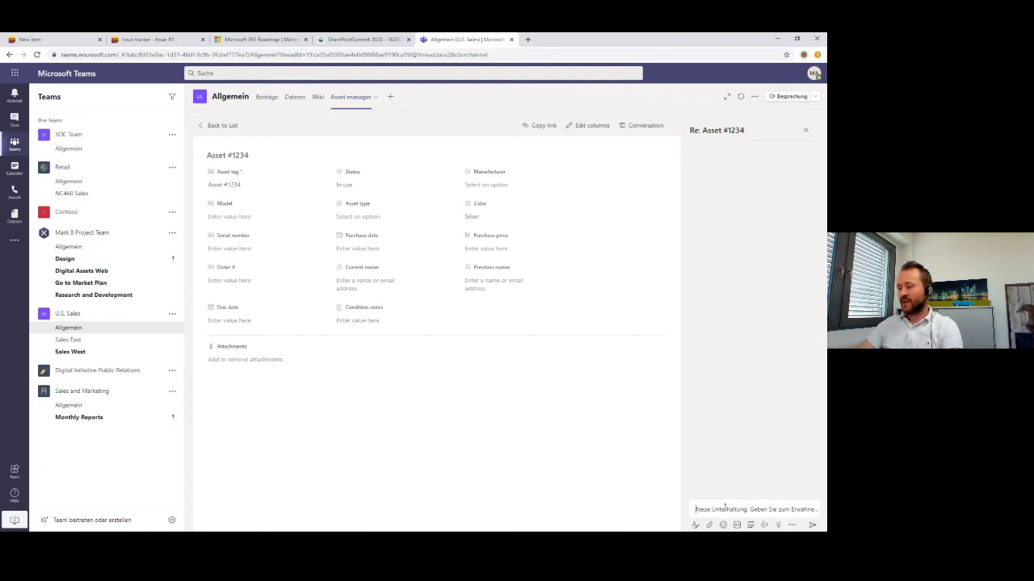
type("asdfdsaf")
key("BackSpace")
key("BackSpace")
key("BackSpace")
key("BackSpace")
key("BackSpace")
key("BackSpace")
key("BackSpace")
Mention the first suggested colleague and post the message "schau dir mal das an, was meinst du dazu?" in the item's conversation
type("@")
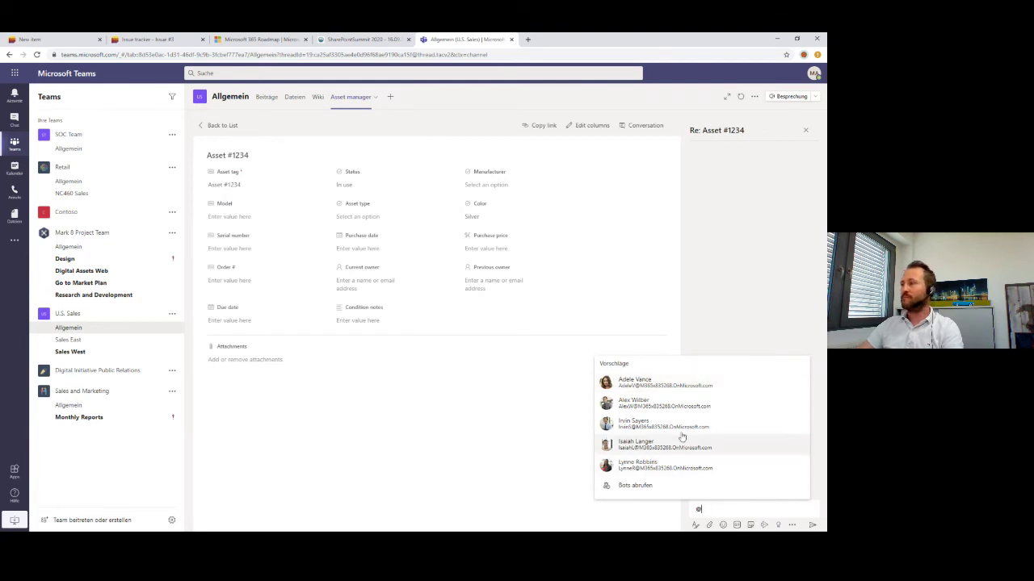
left_click(646, 385)
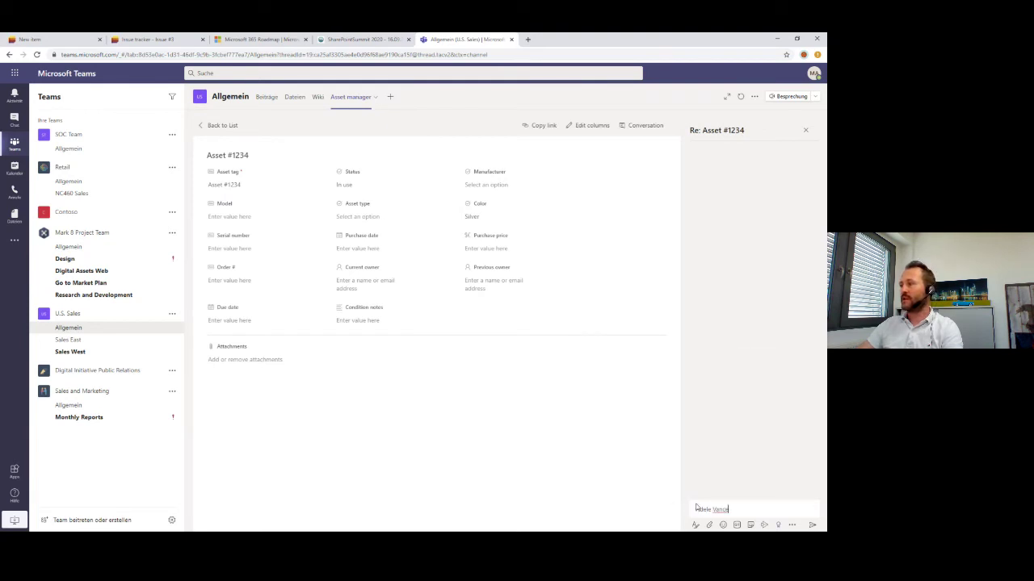
type("schau dir mal")
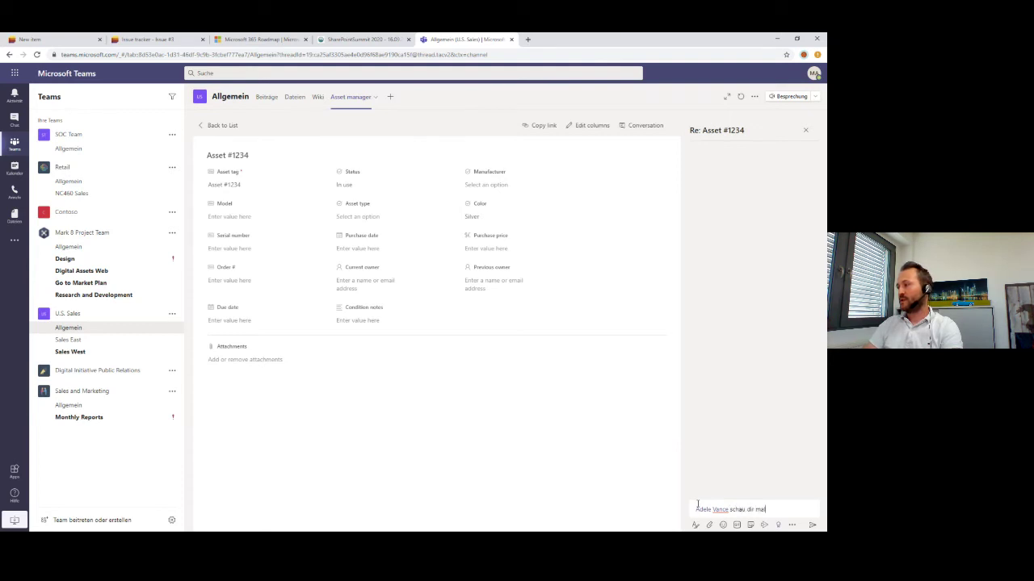
type(" das an, wa")
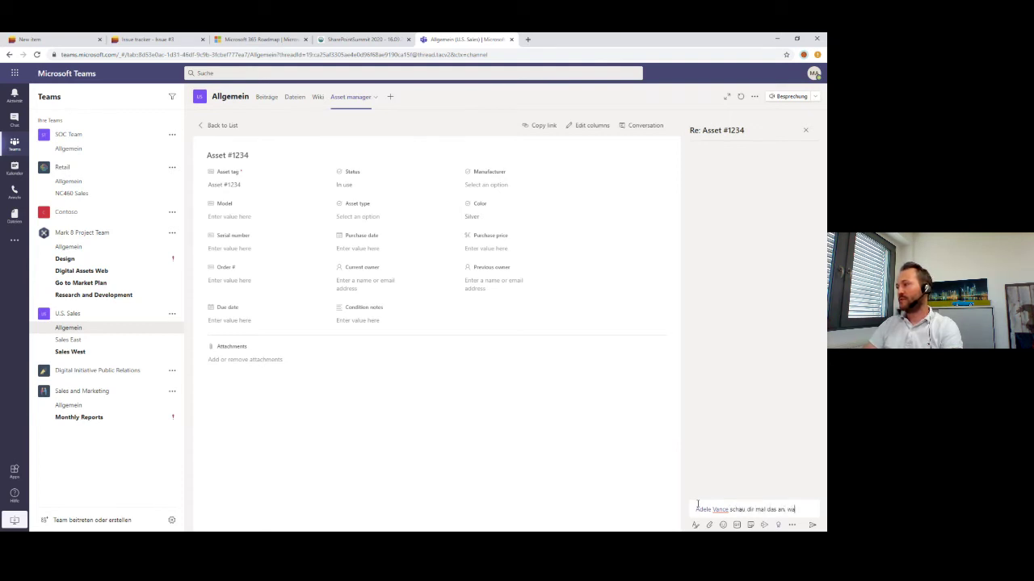
type("s meinst du das.")
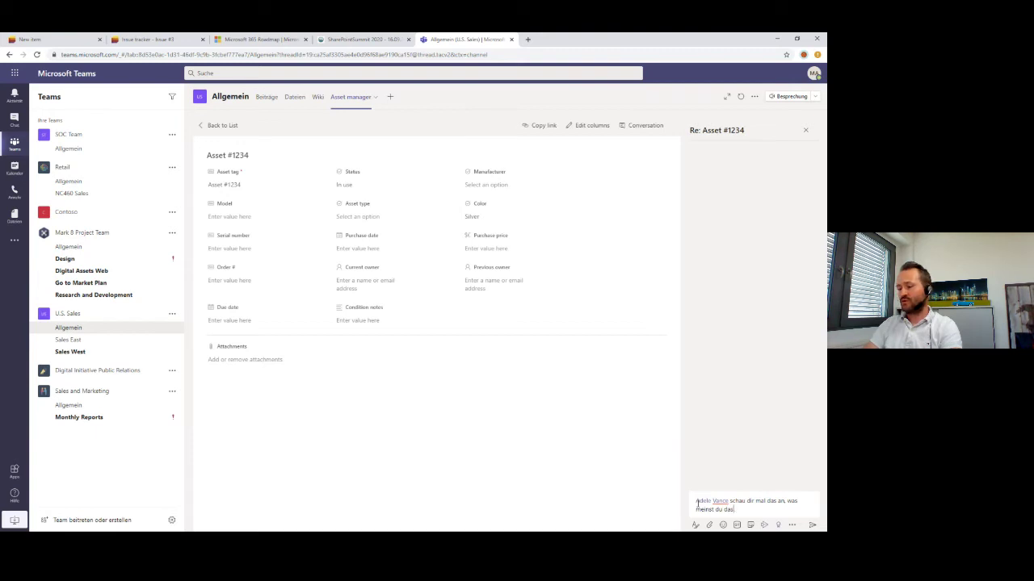
key("BackSpace")
type("zu")
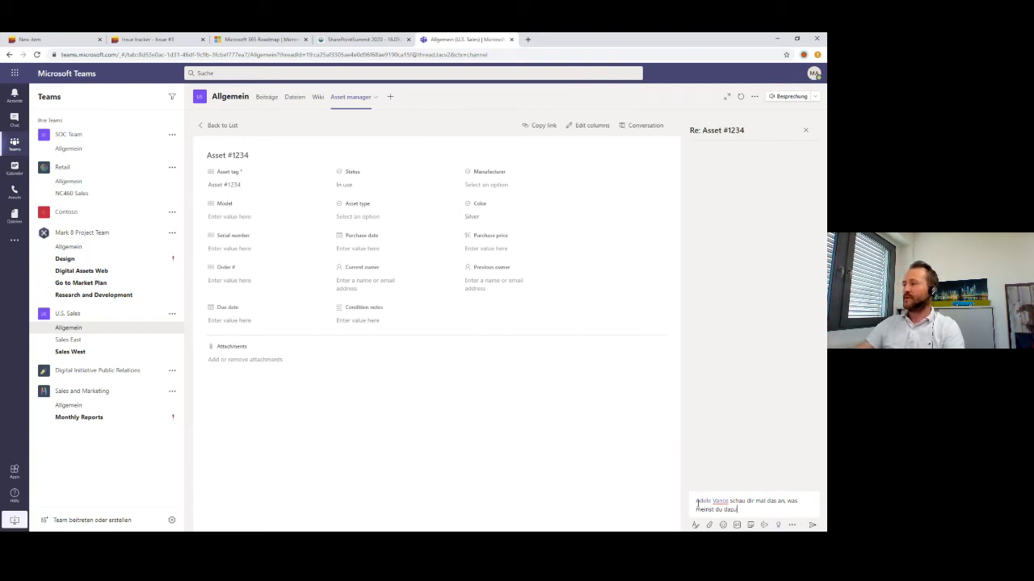
type("?")
key("Return")
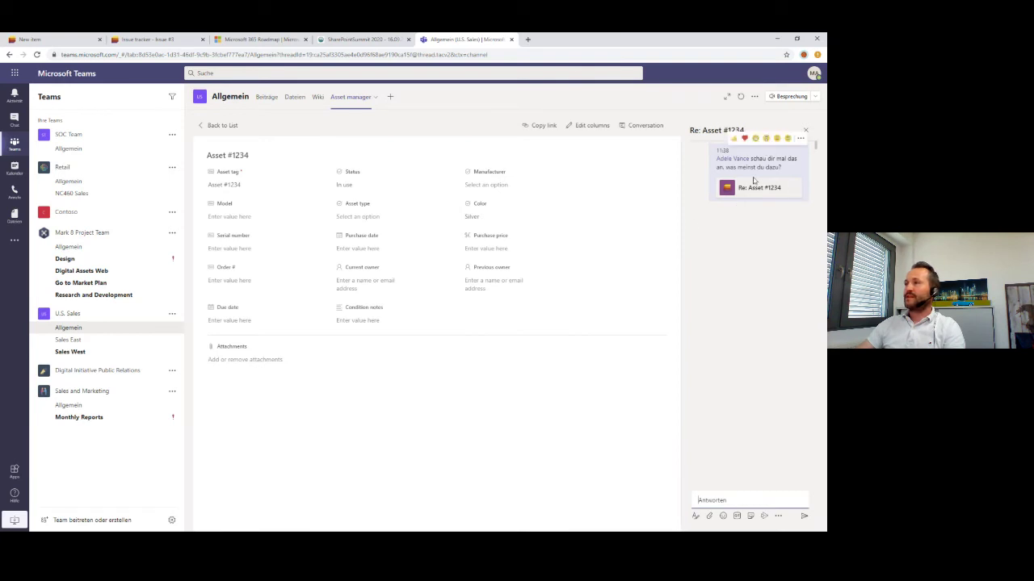
Look at the item's conversation post in the channel's Beiträge and view the mentioned colleague's contact card
left_click(267, 98)
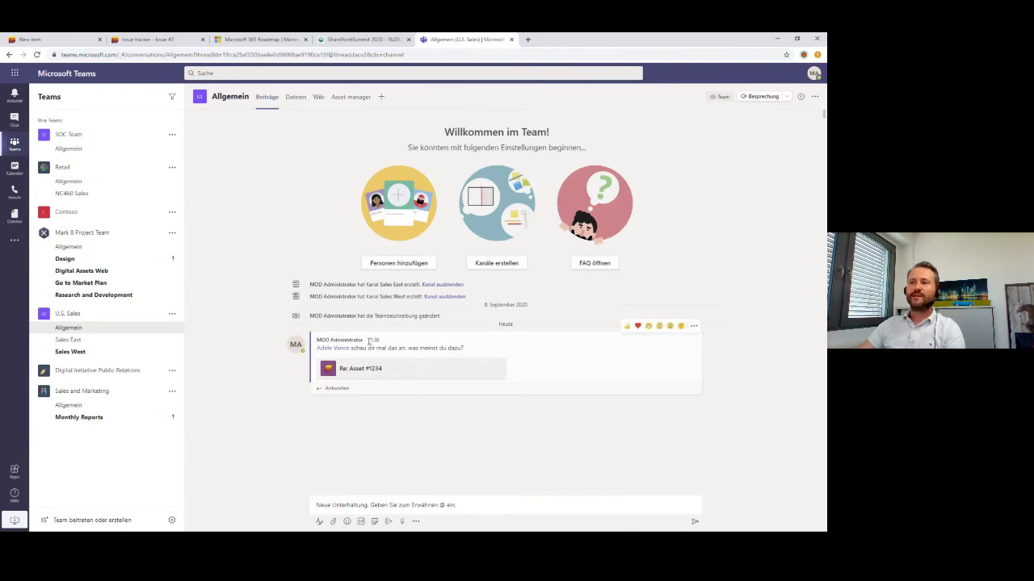
left_click(318, 348)
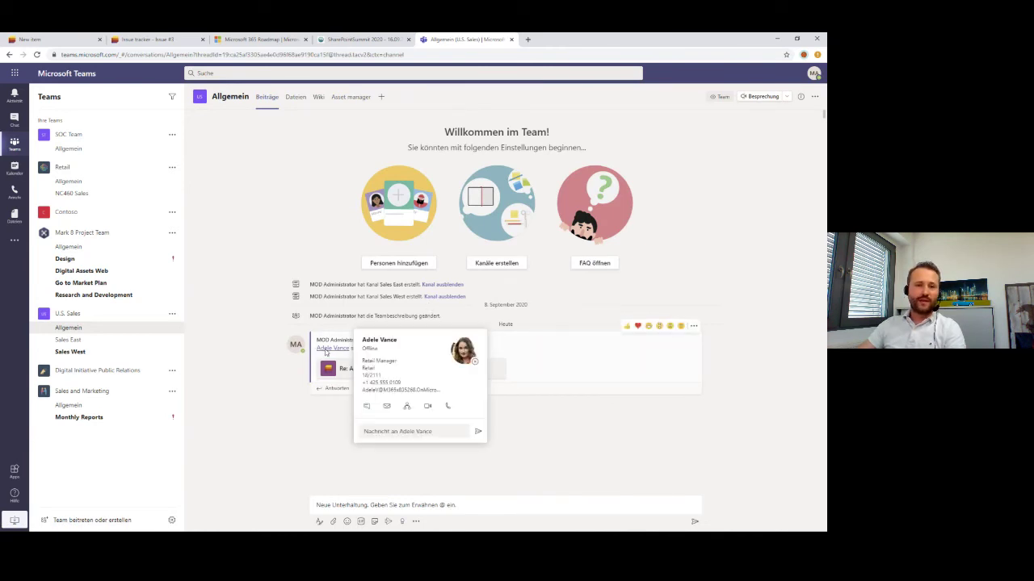
left_click(301, 441)
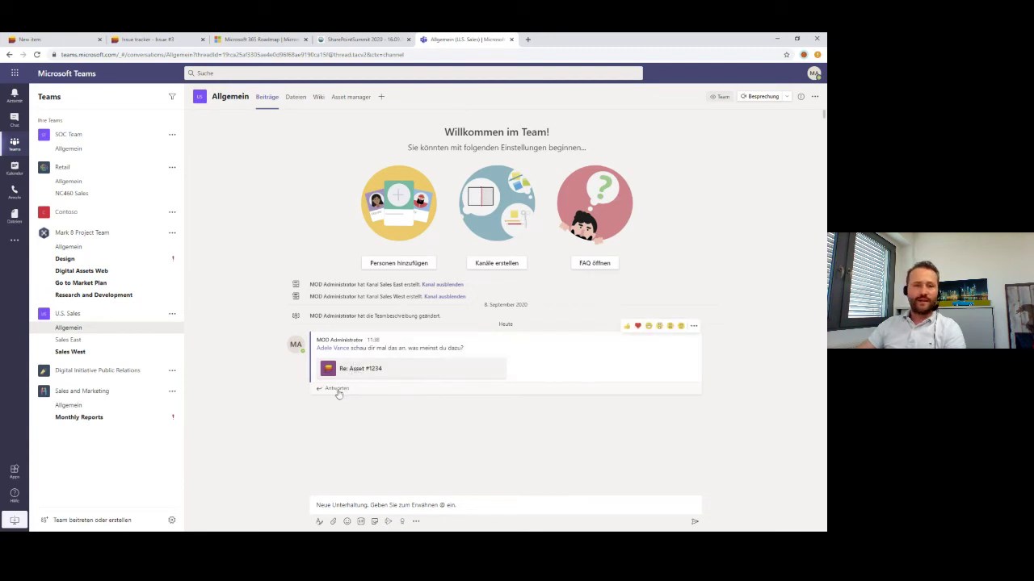
Open the Asset #1234 item from the channel post and reply "finde ich super" in its conversation
left_click(361, 370)
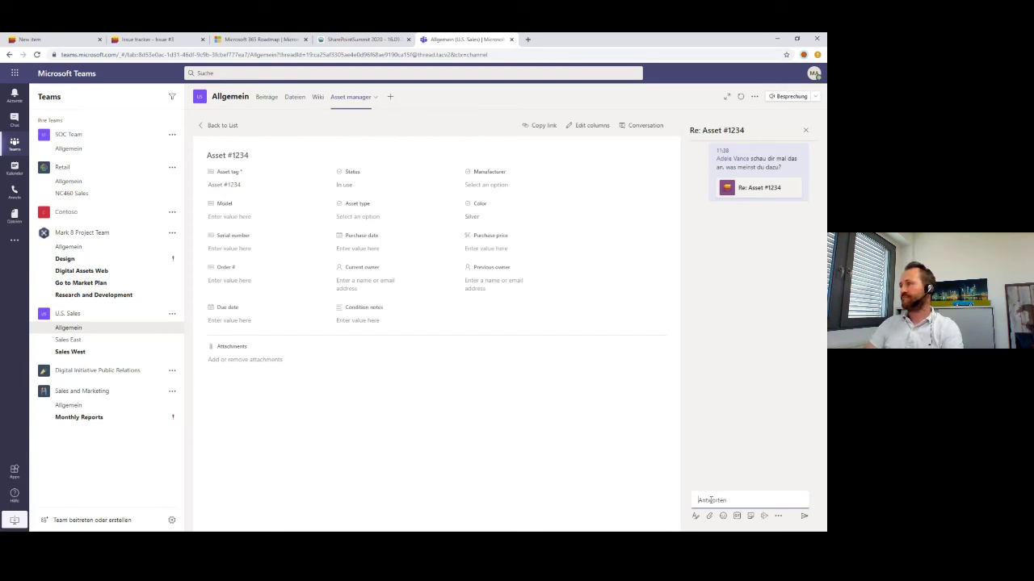
type("finde")
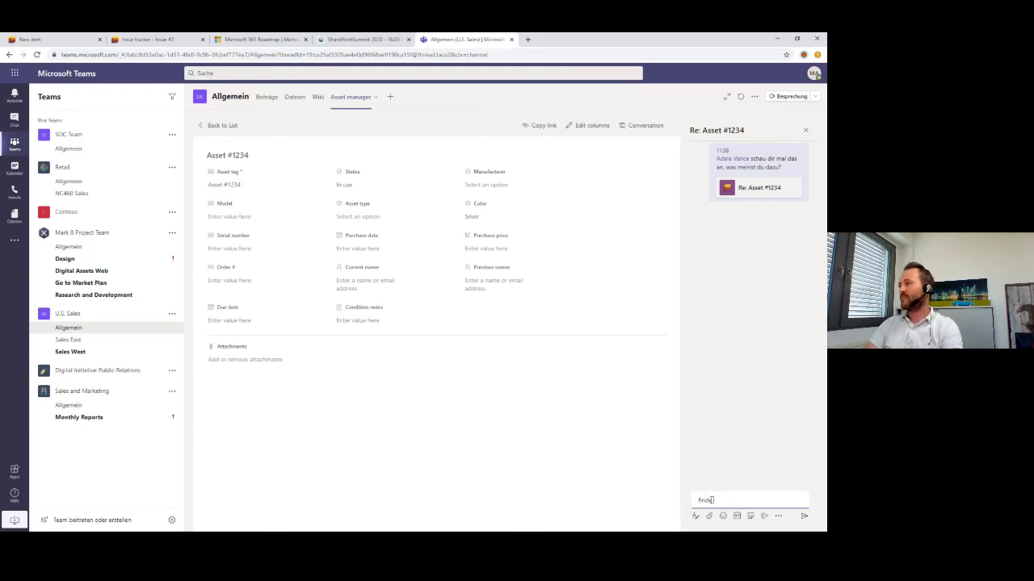
type(" ich super")
key("Return")
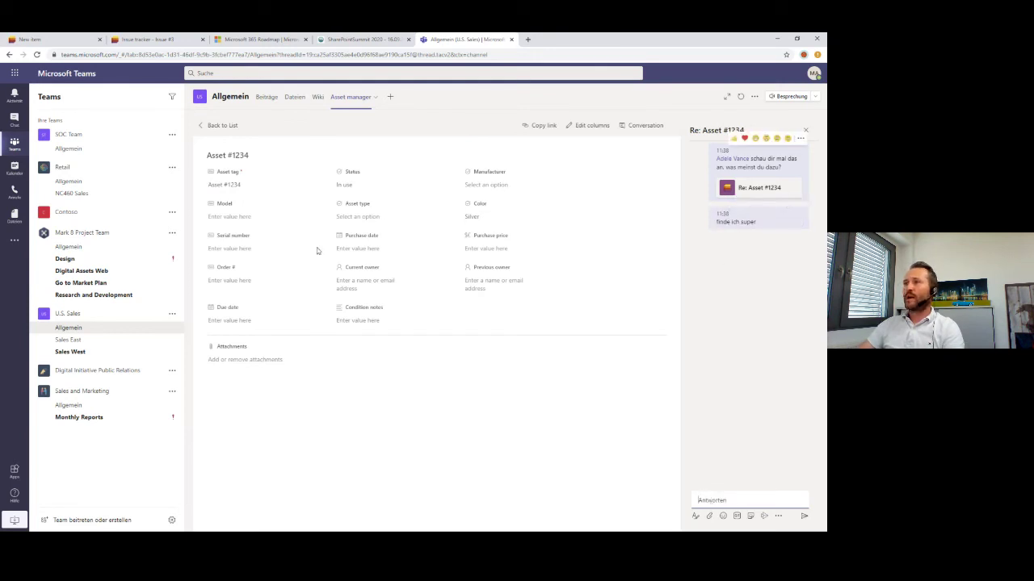
View the item's conversation and reply in the channel's Beiträge, and switch to the presentation's Limitationen slide
left_click(266, 102)
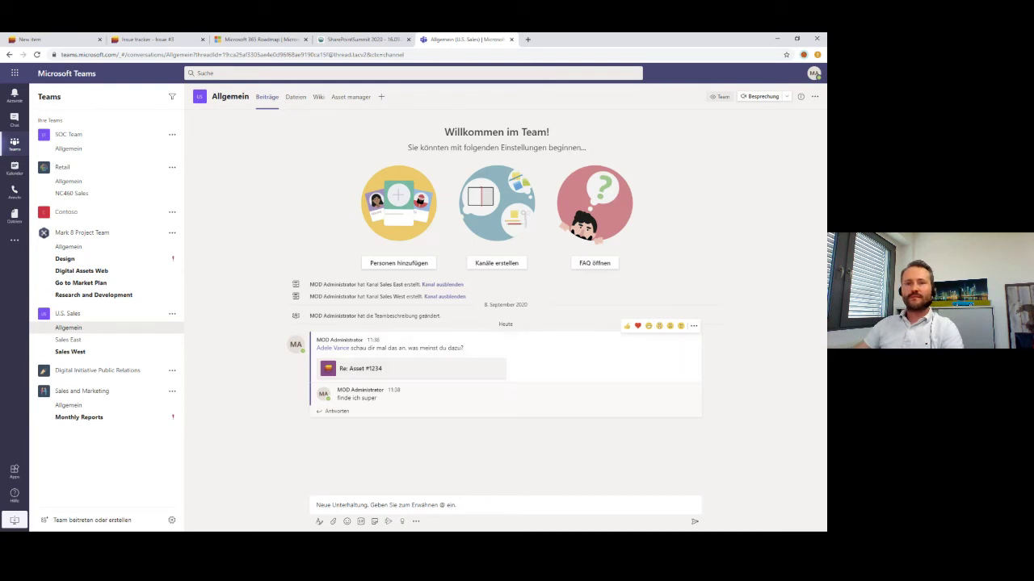
key("alt+Tab")
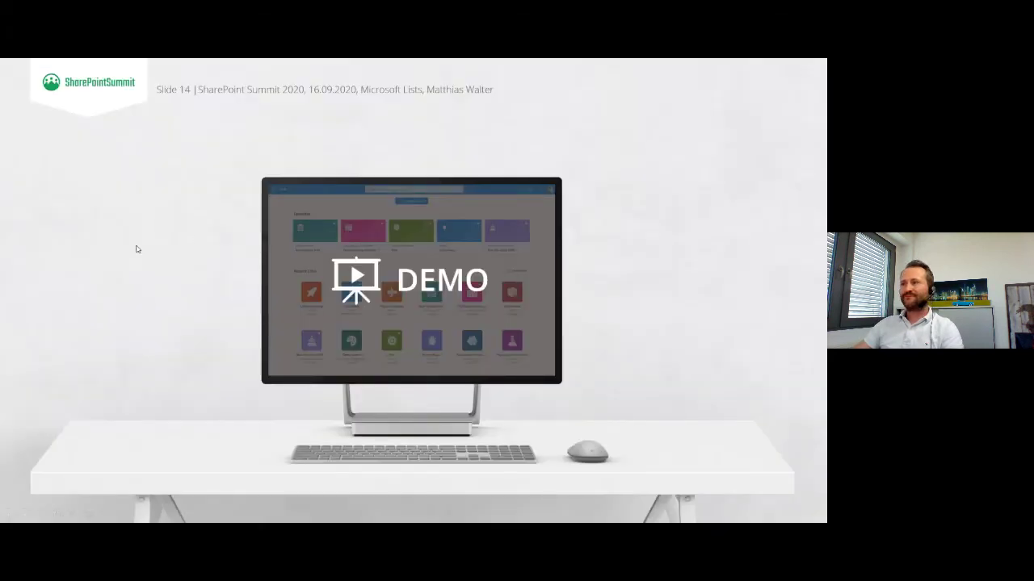
key("Right")
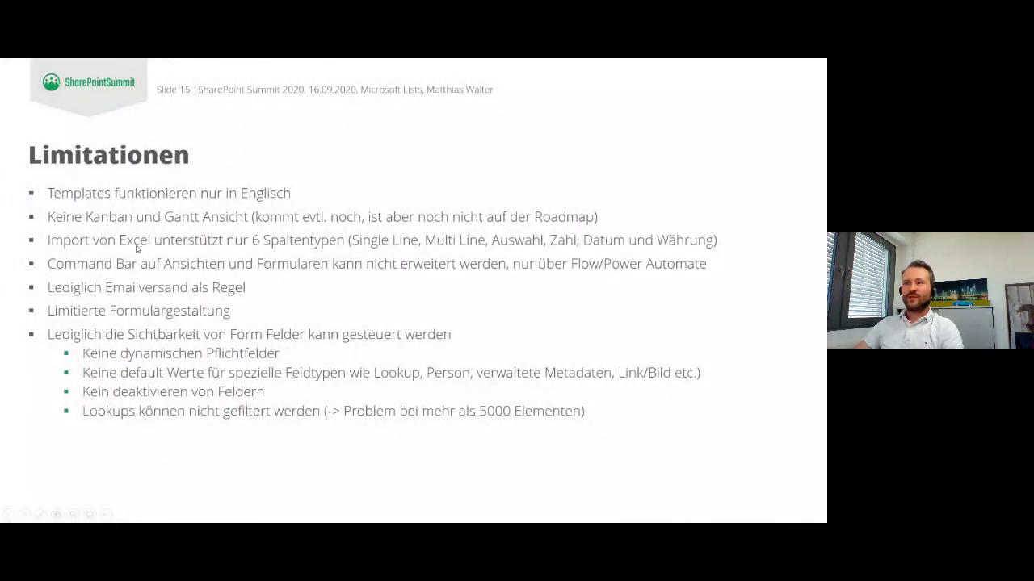
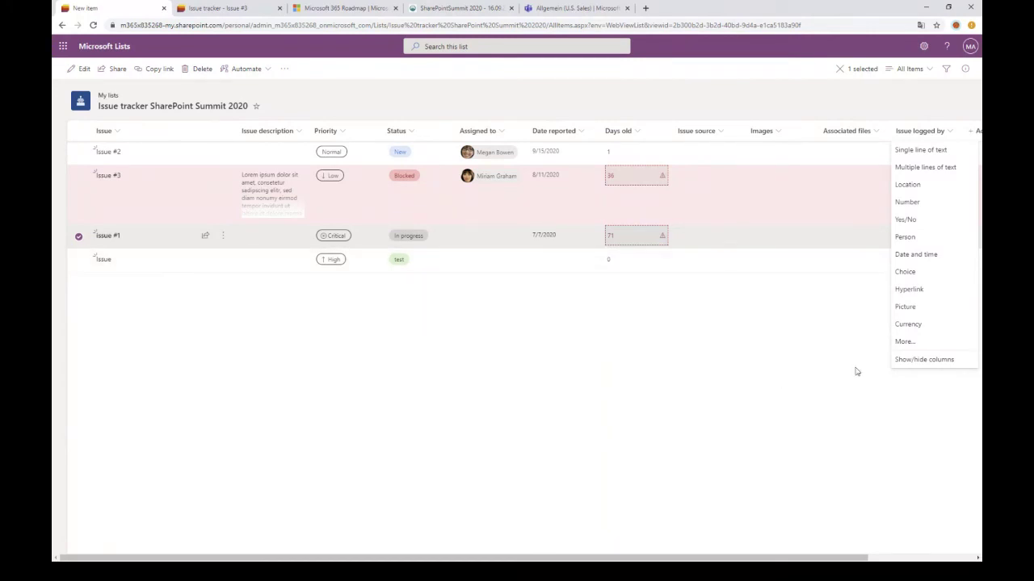
Examine the additional column types and the Lookup column options for the issue tracker list, and return to the list without creating a column
left_click(910, 345)
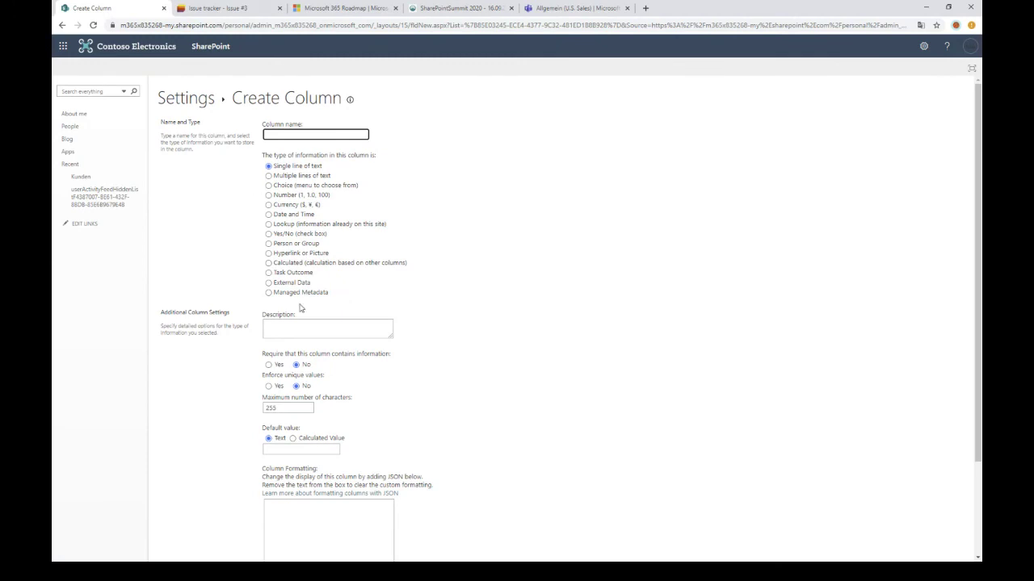
left_click(269, 225)
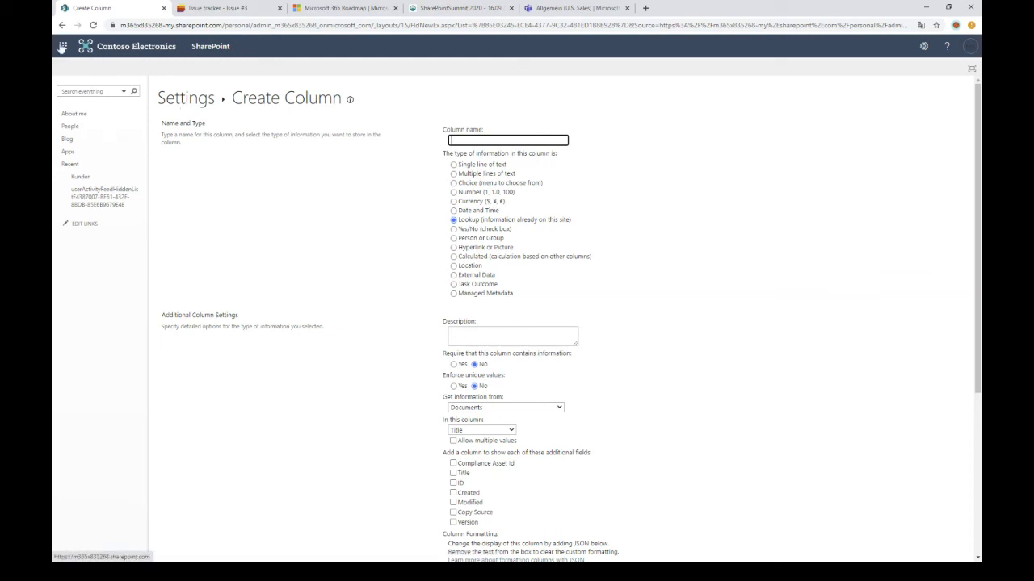
left_click(60, 25)
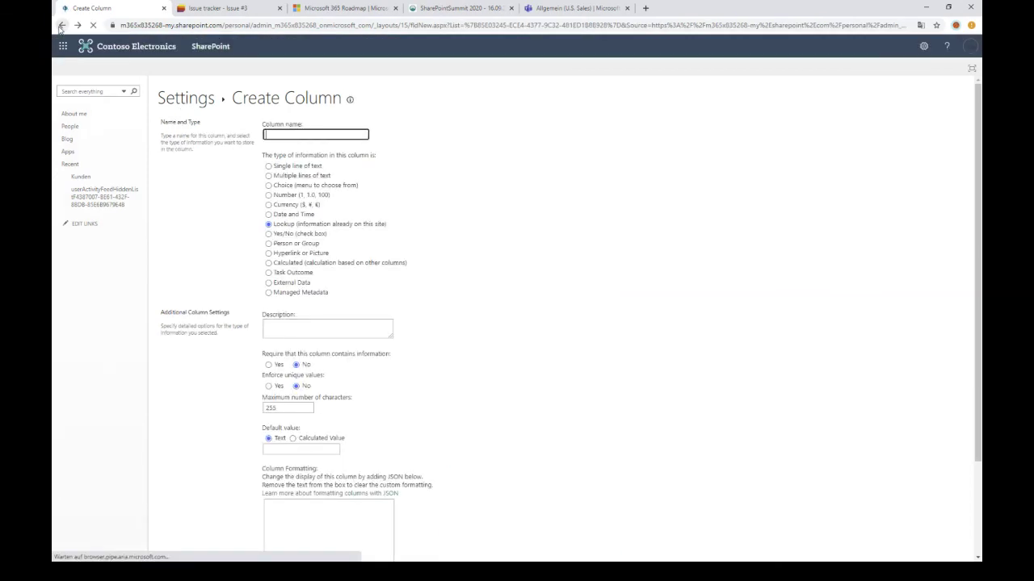
left_click(61, 25)
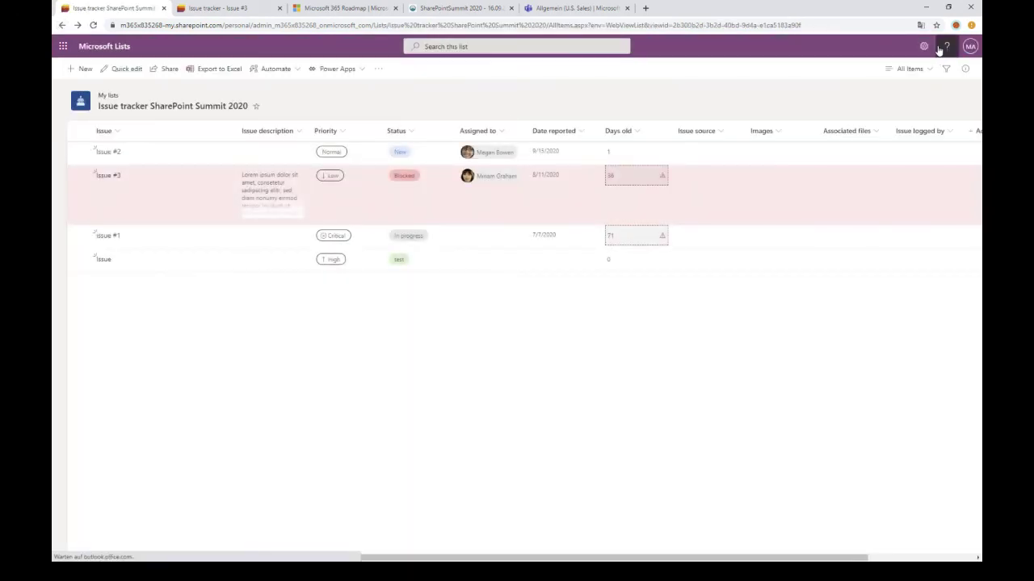
Review the general settings and columns in the issue tracker's list settings, and return to the list
left_click(922, 49)
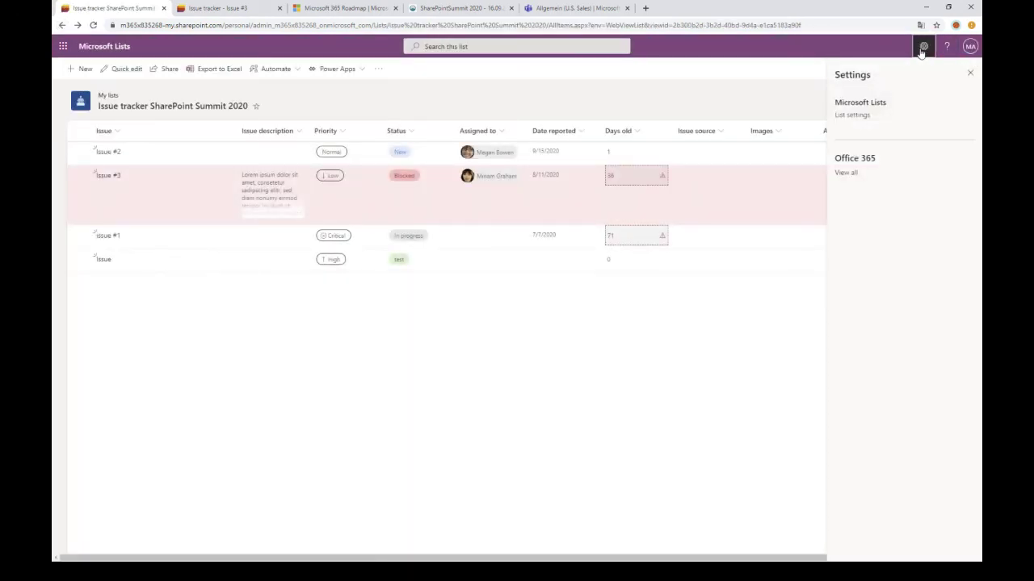
left_click(845, 118)
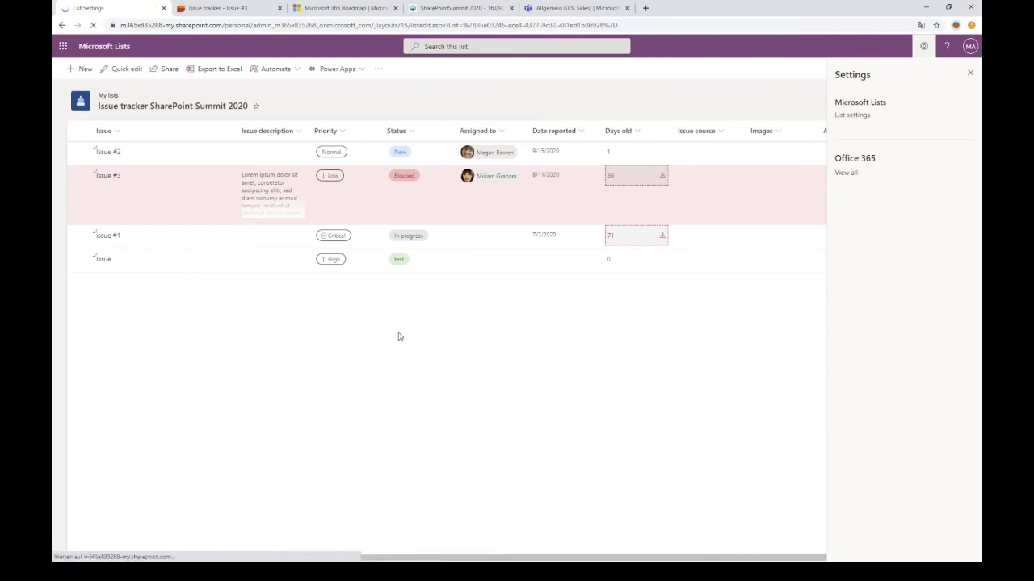
scroll(295, 313, "down", 3)
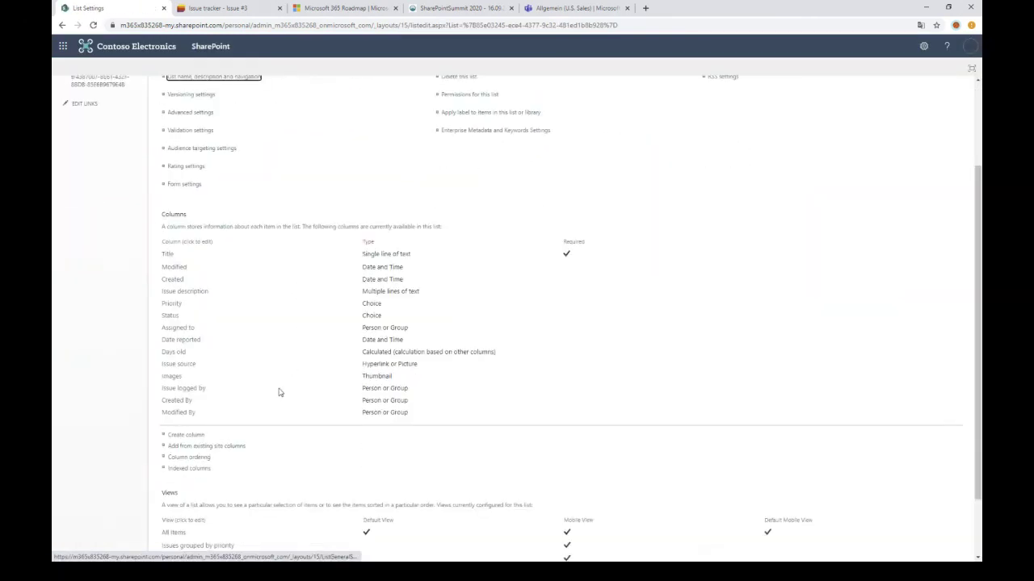
scroll(256, 438, "up", 3)
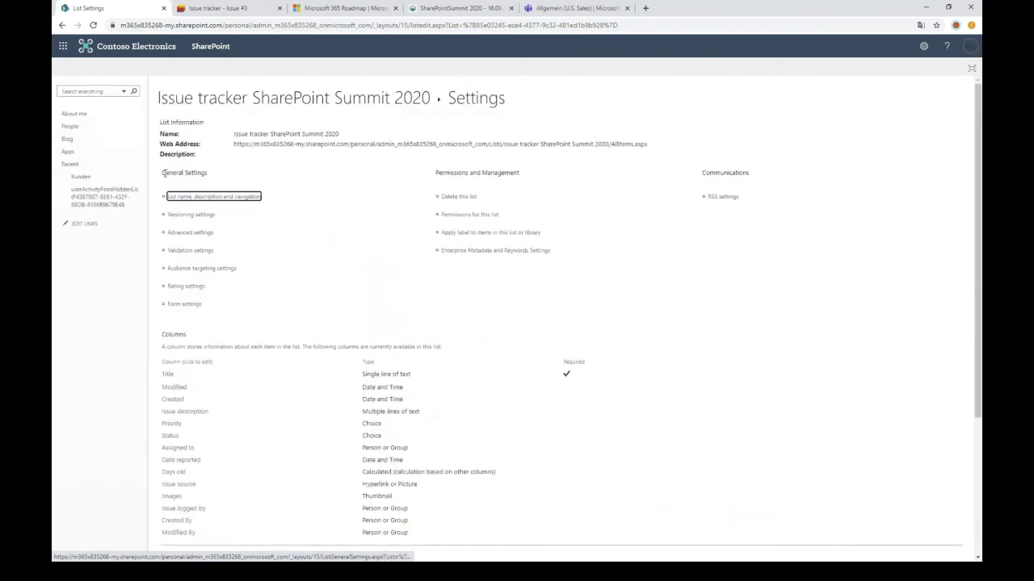
key("alt+Left")
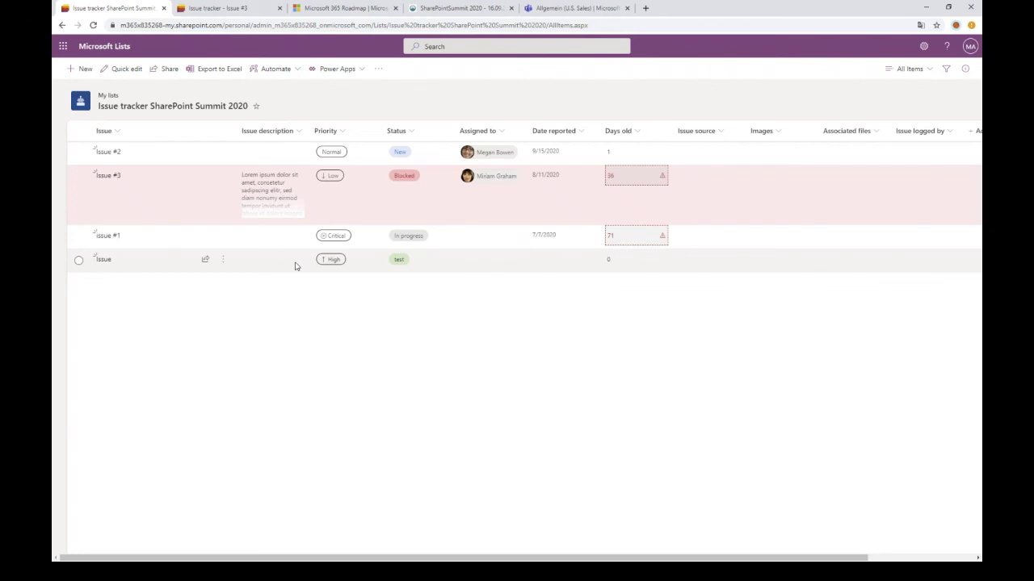
Start a new list from the Lists home page and preview the Work progress tracker and Travel requests templates
left_click(116, 48)
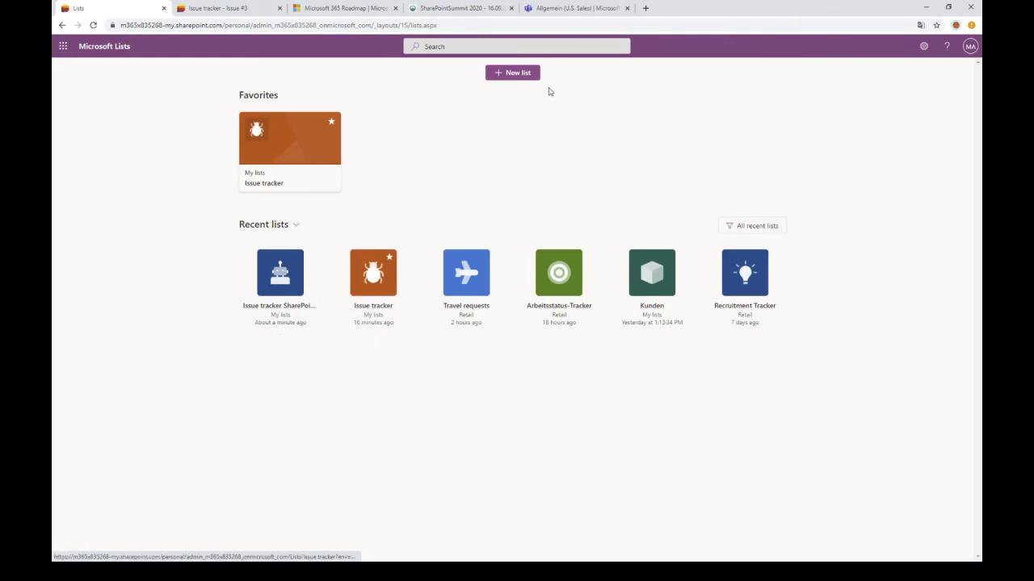
left_click(517, 73)
left_click(580, 386)
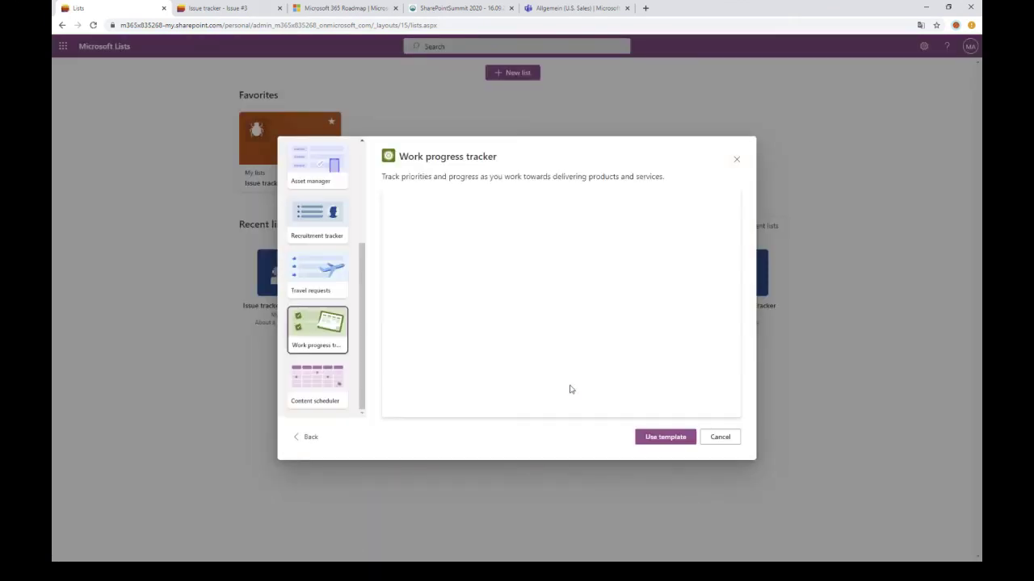
scroll(563, 339, "down", 3)
scroll(563, 339, "up", 3)
left_click(307, 274)
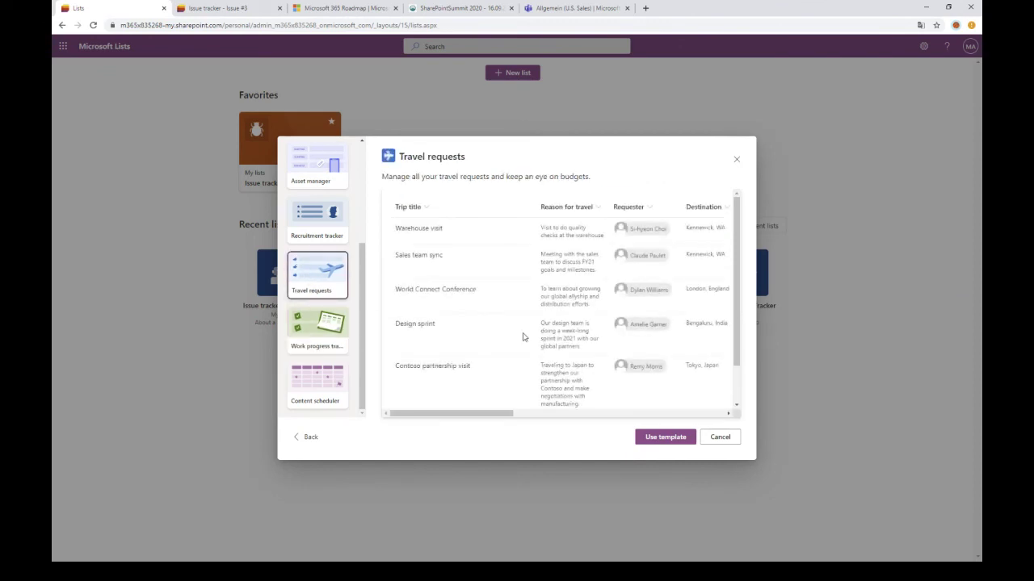
Preview all columns of the Content scheduler template and go back to the start of the template list
left_click(327, 399)
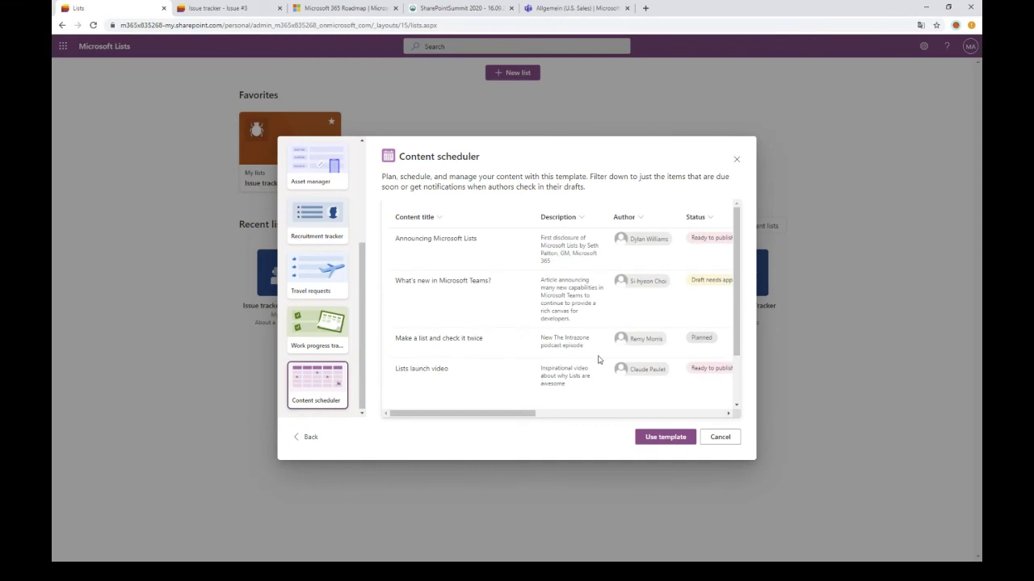
left_click_drag(469, 414, 664, 415)
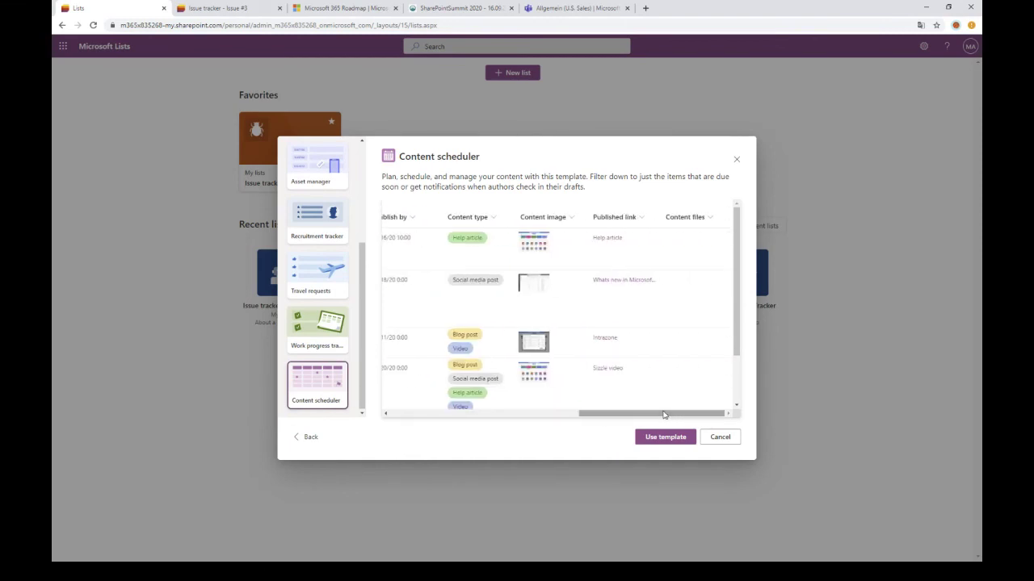
left_click_drag(626, 415, 344, 417)
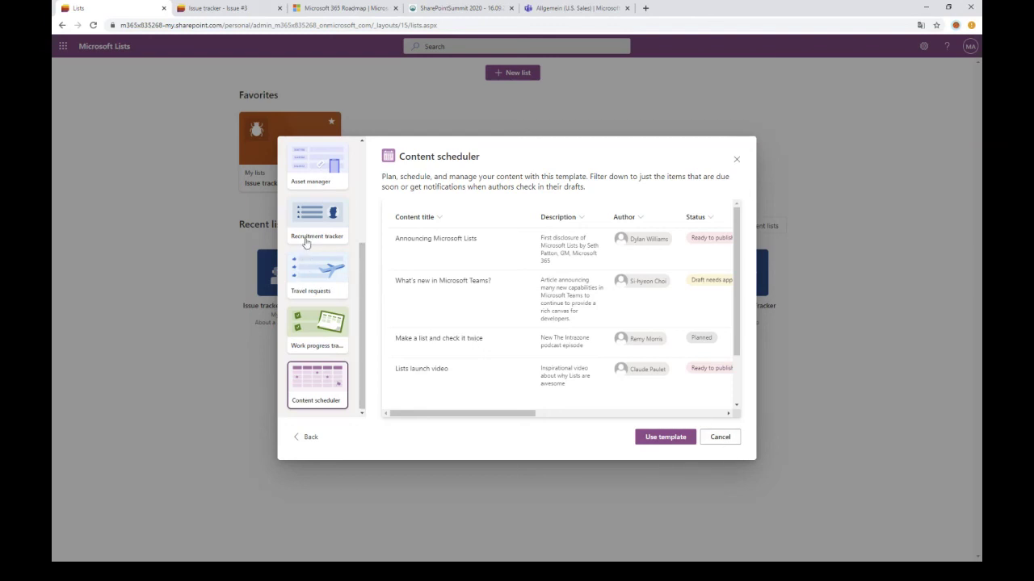
scroll(310, 311, "up", 3)
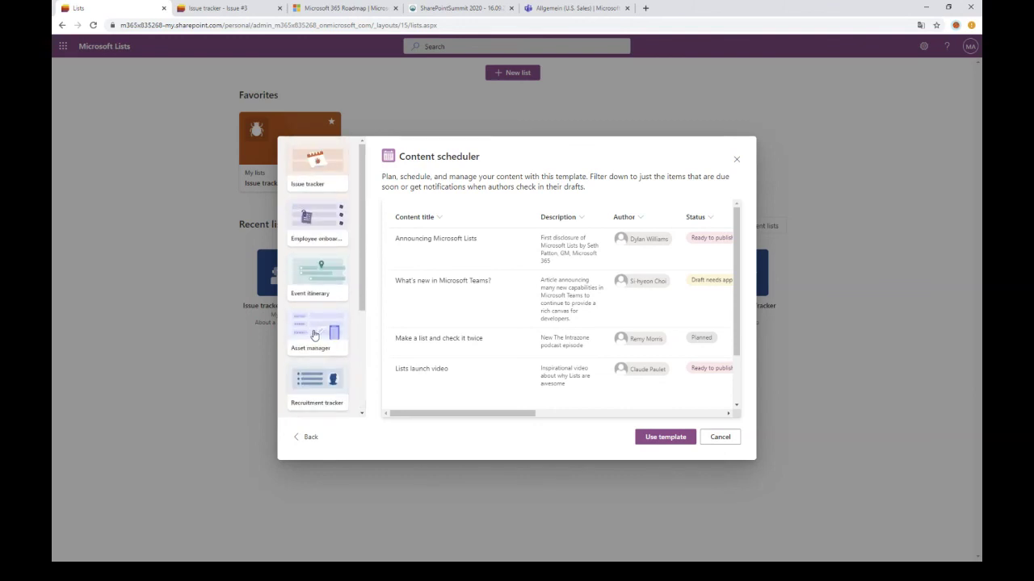